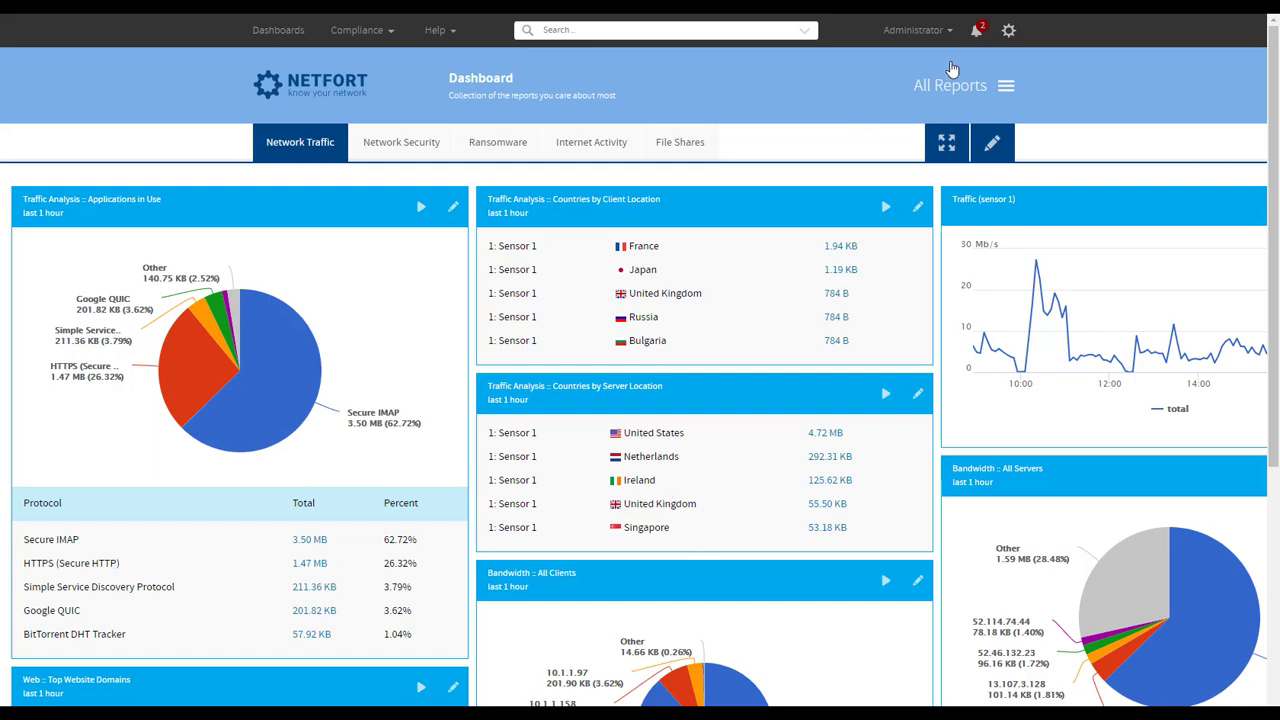
# Step: Check the status of the existing sensors, including link, bandwidth and SPAN, and return to the dashboard
pyautogui.click(1008, 31)
pyautogui.click(977, 70)
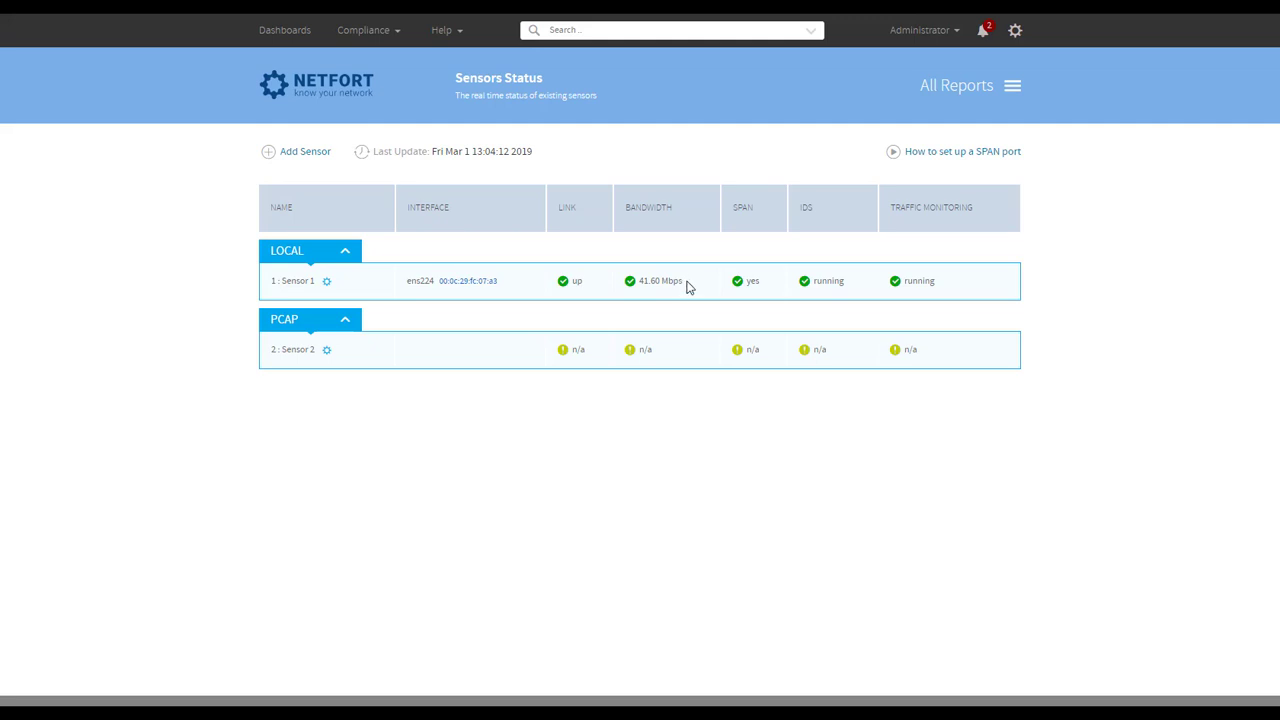
pyautogui.click(300, 85)
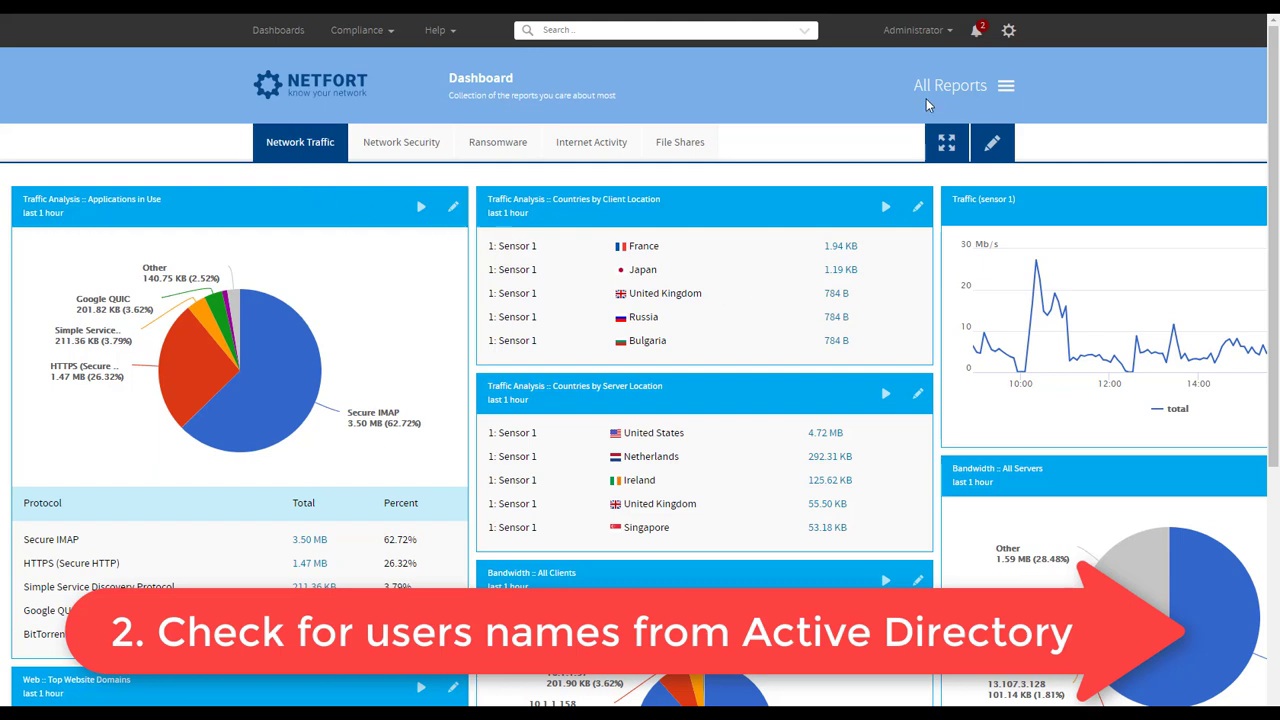
# Step: Review the Active Directory domain integration in the identity settings and return to the dashboard
pyautogui.click(1010, 32)
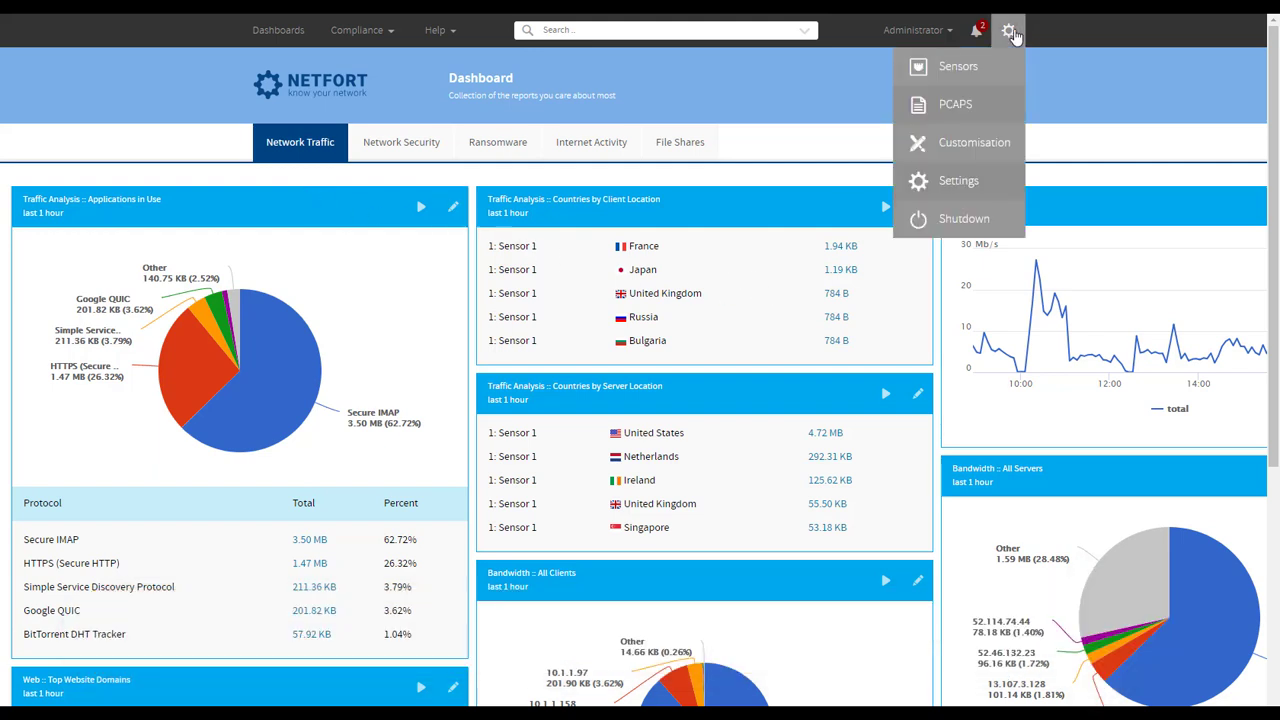
pyautogui.click(973, 181)
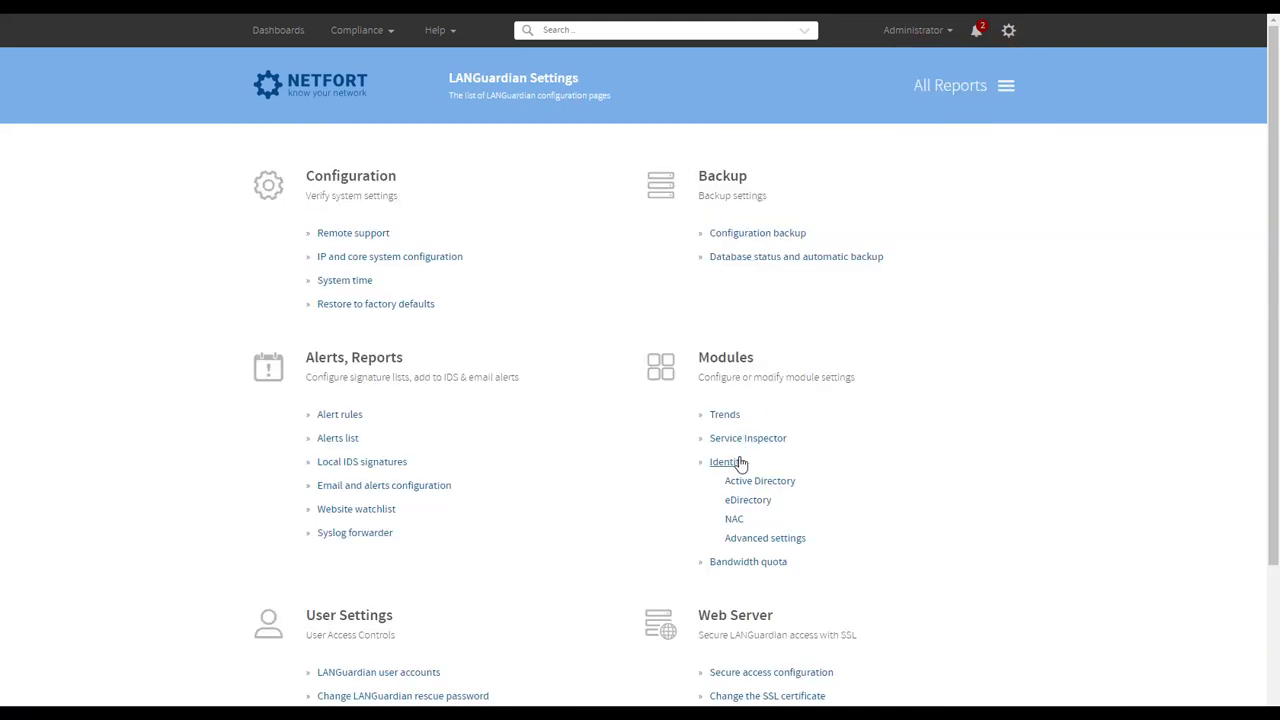
pyautogui.click(755, 487)
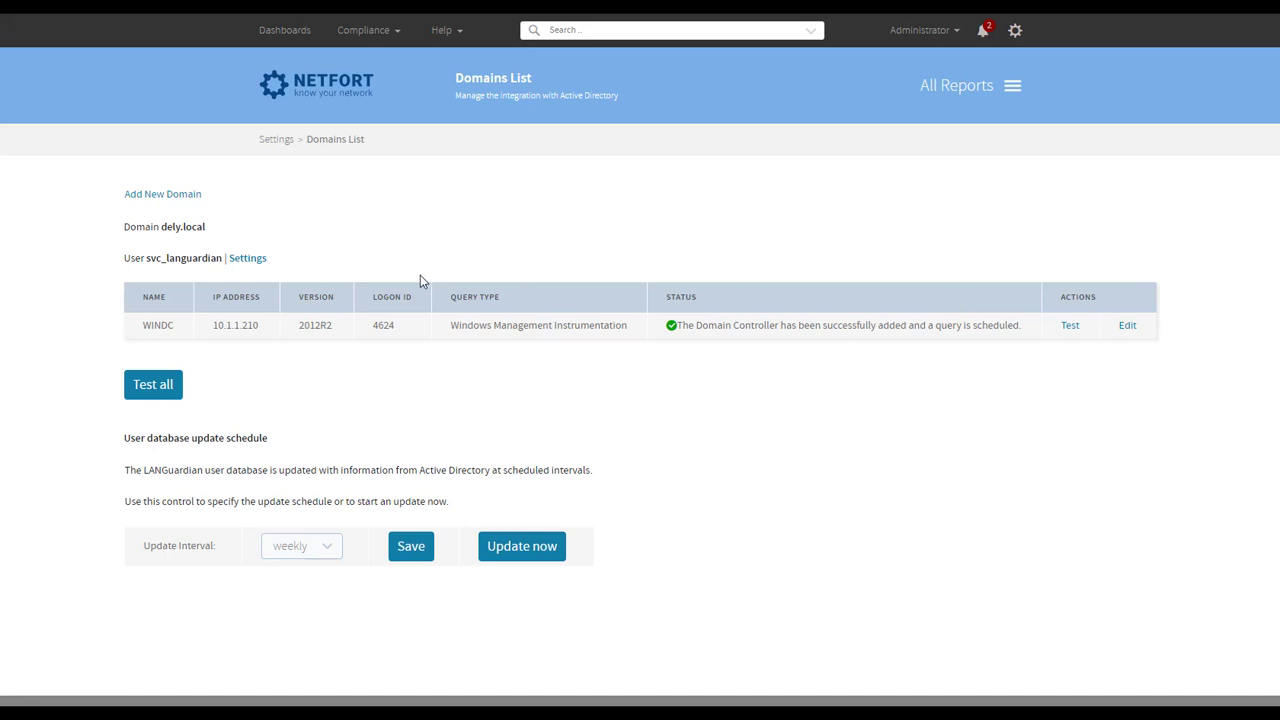
pyautogui.click(269, 88)
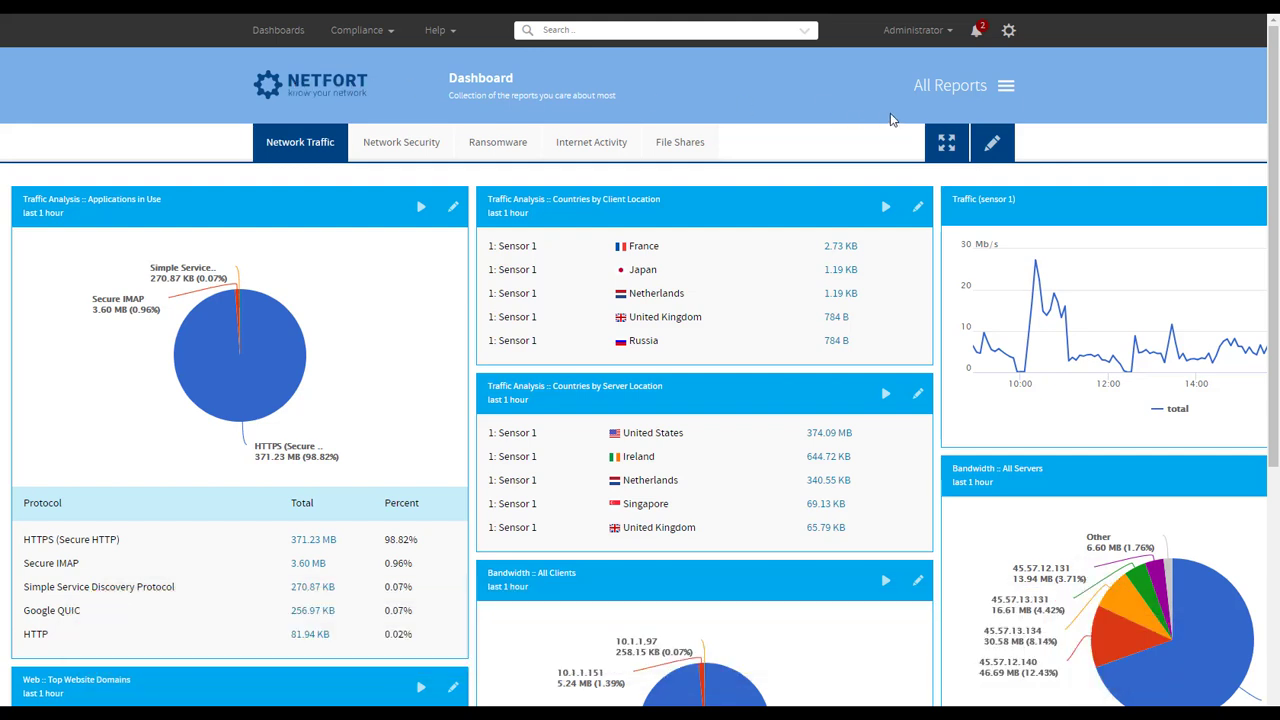
# Step: Open the SMTP settings from the email and alerts configuration and set the SMTP relay to 10.1.1.25
pyautogui.click(1007, 33)
pyautogui.click(937, 191)
pyautogui.scroll(-2, 380, 252)
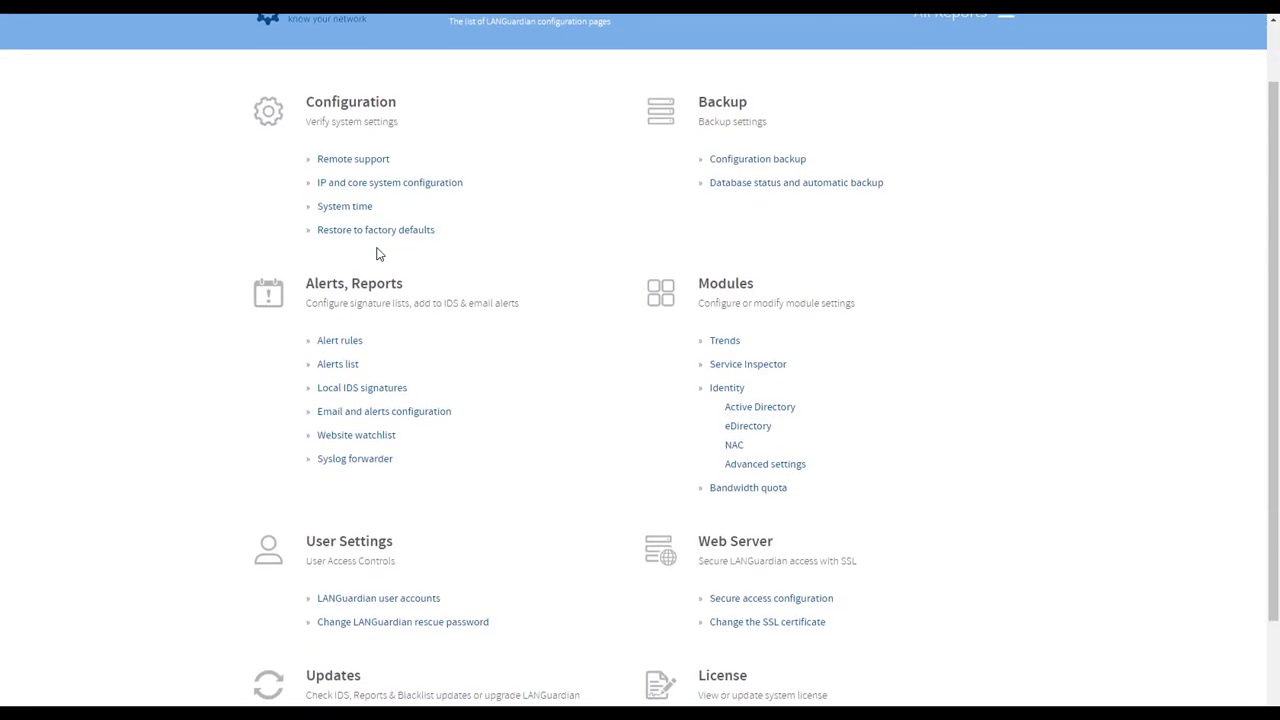
pyautogui.scroll(-2, 378, 253)
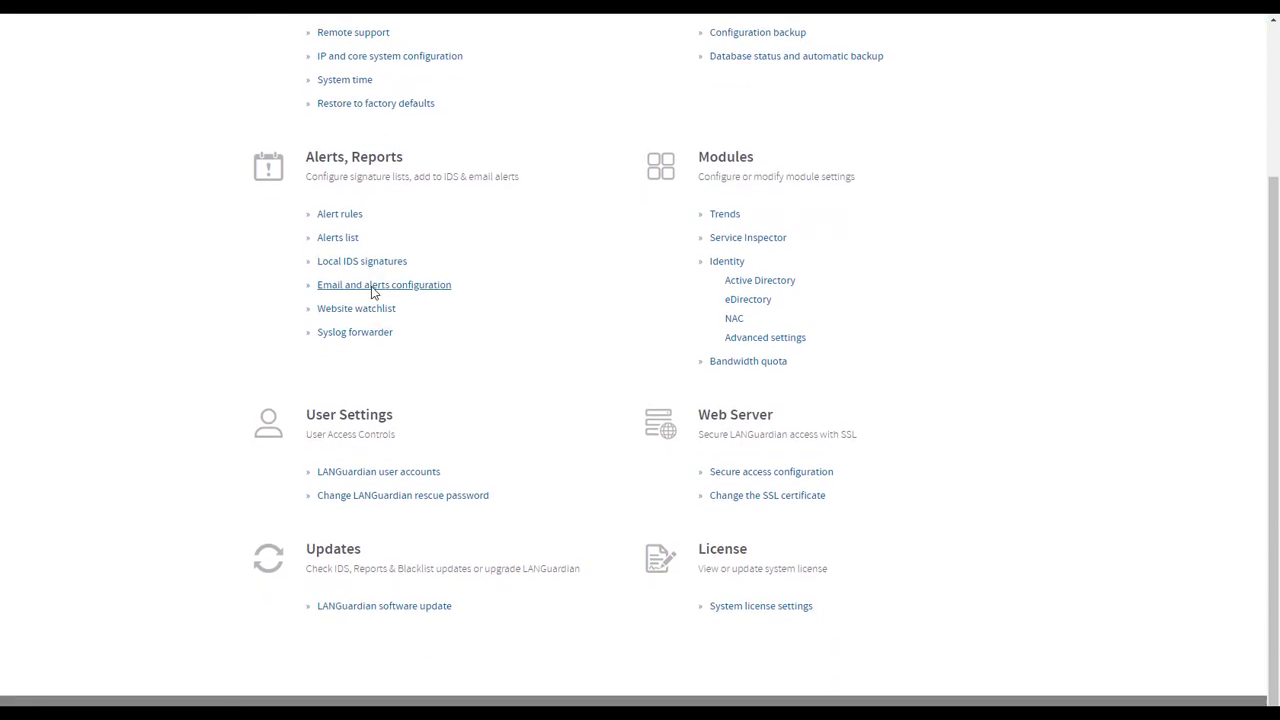
pyautogui.click(372, 287)
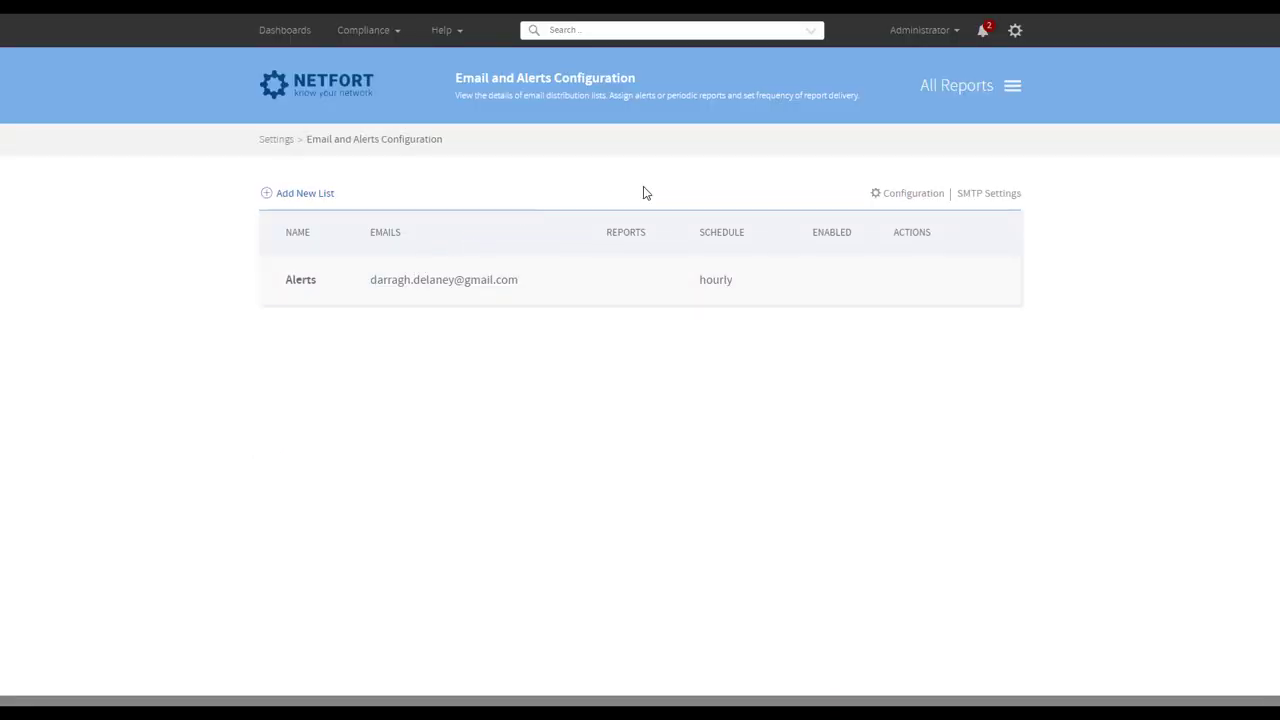
pyautogui.click(982, 196)
pyautogui.scroll(-3, 816, 250)
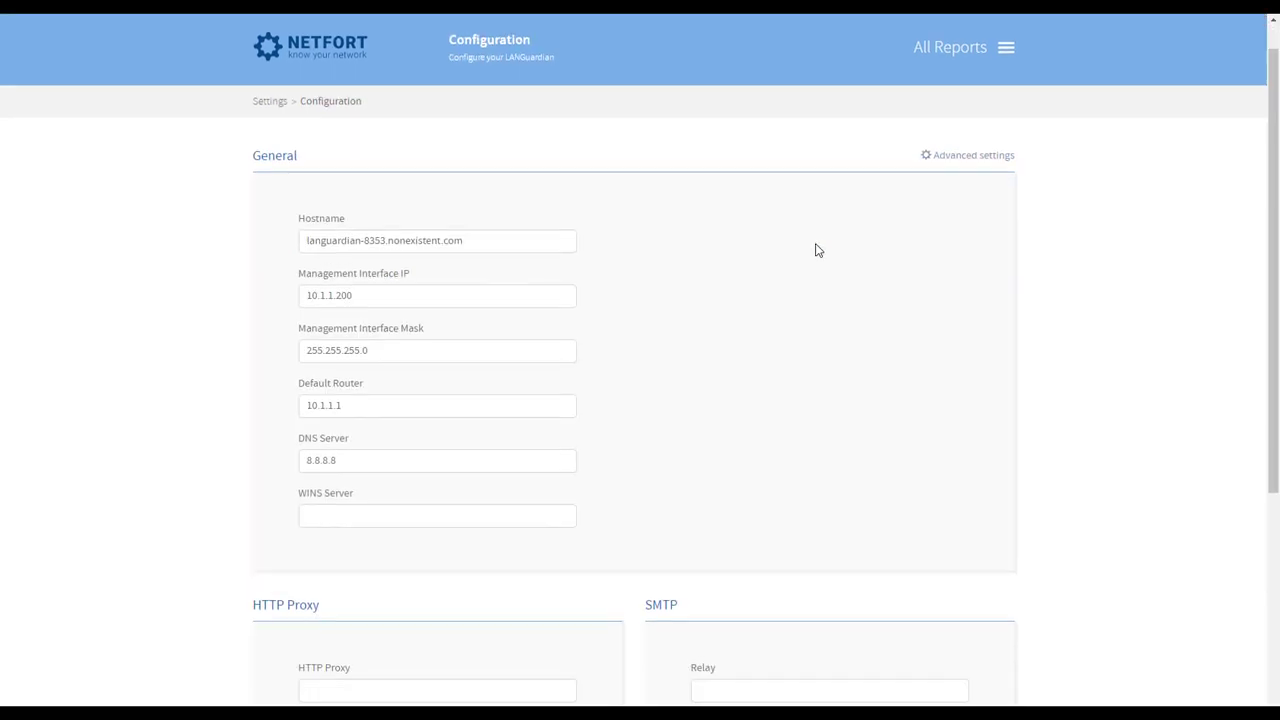
pyautogui.scroll(-2, 816, 250)
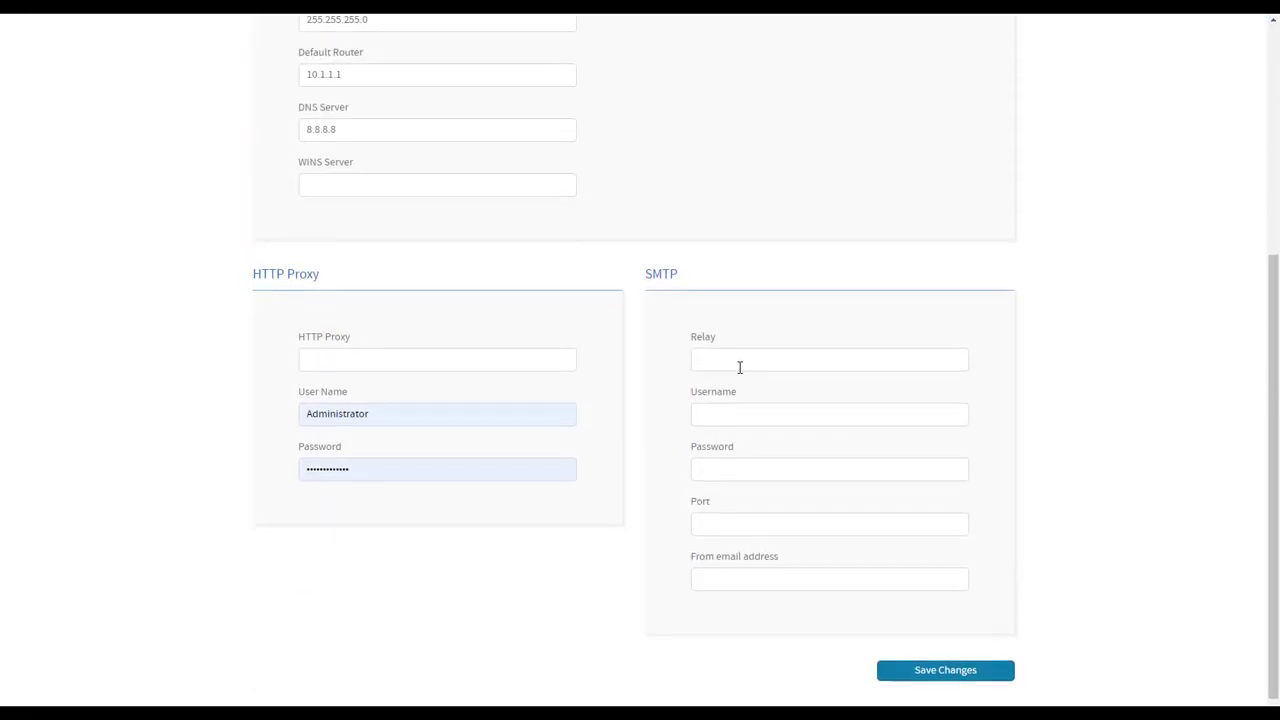
pyautogui.click(741, 364)
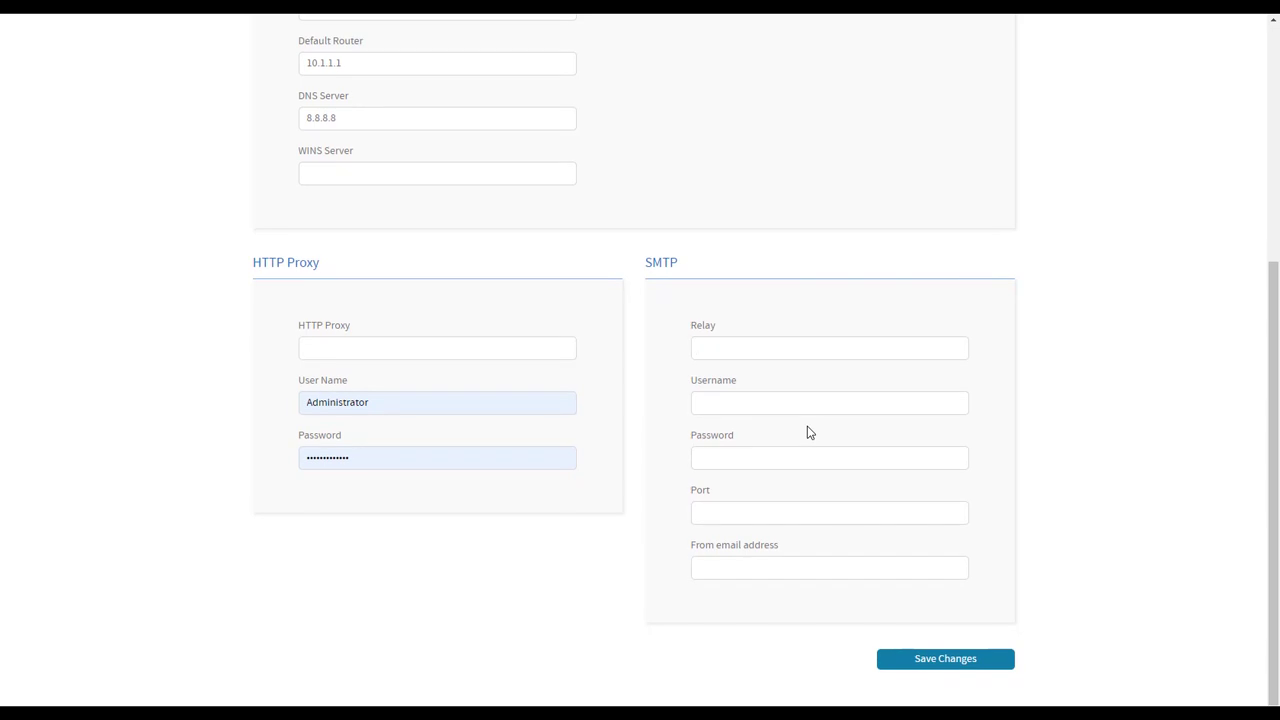
pyautogui.write('10.1.1')
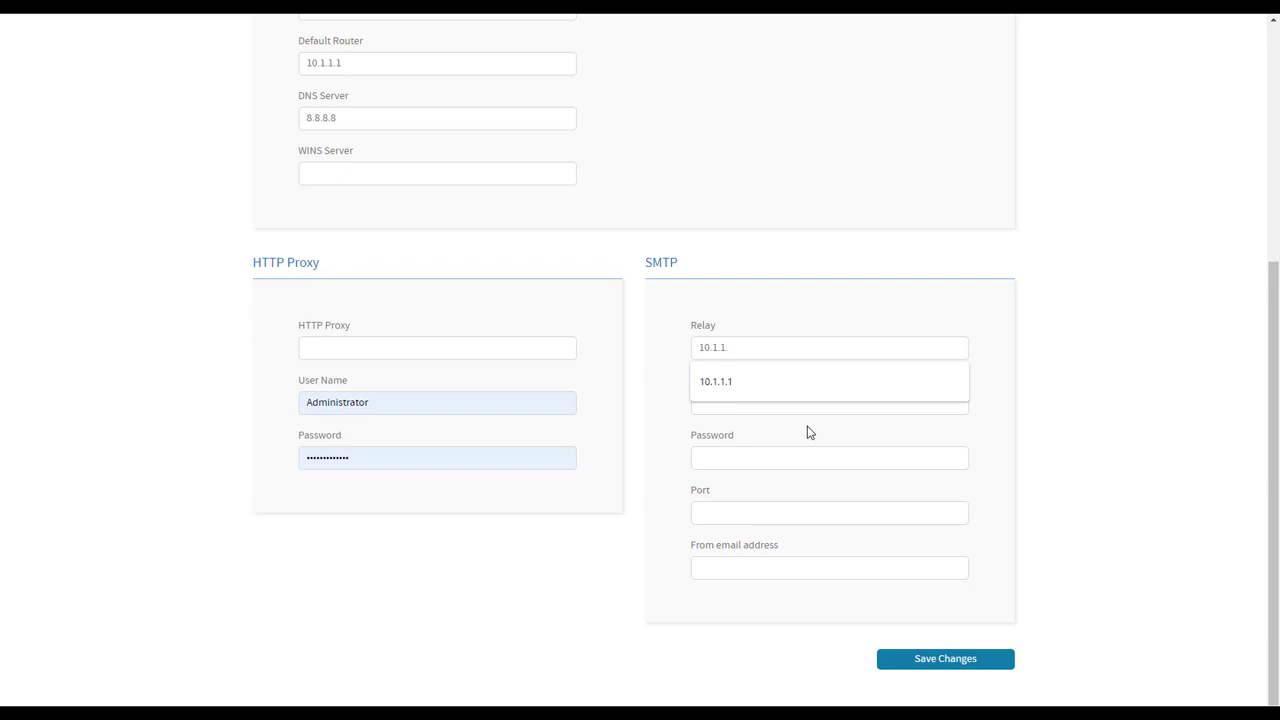
pyautogui.write('.25')
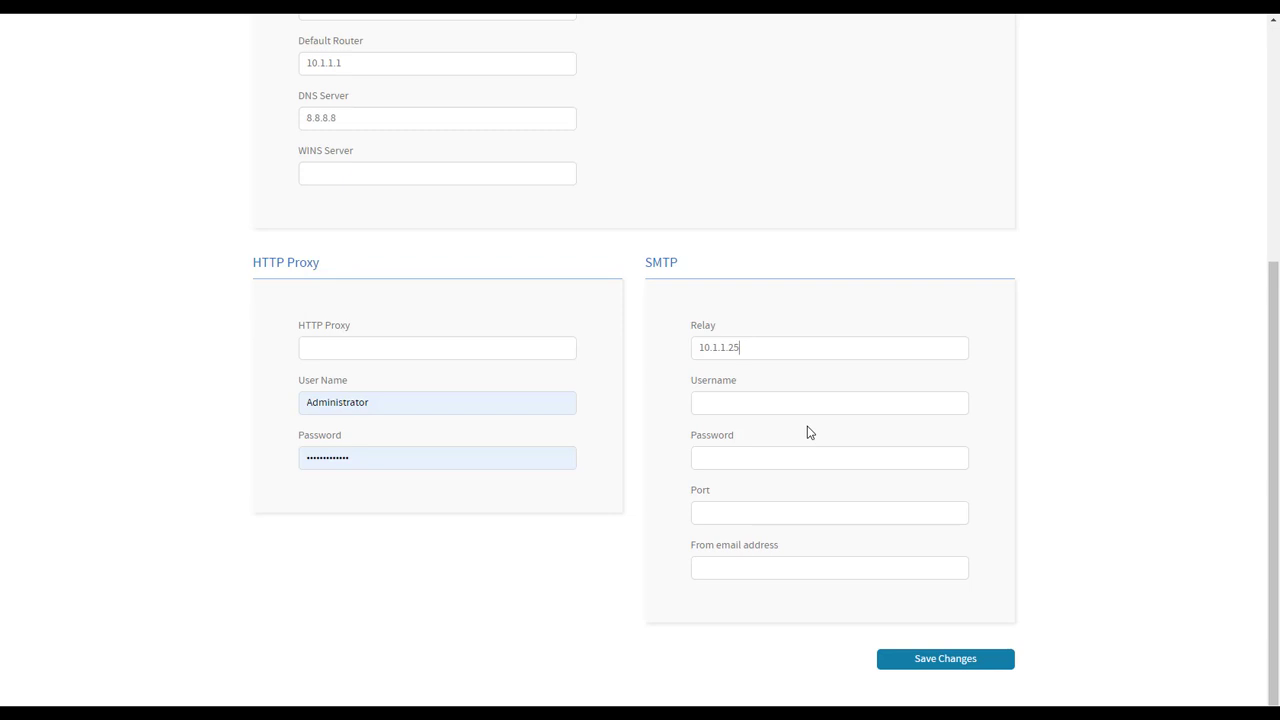
pyautogui.click(718, 404)
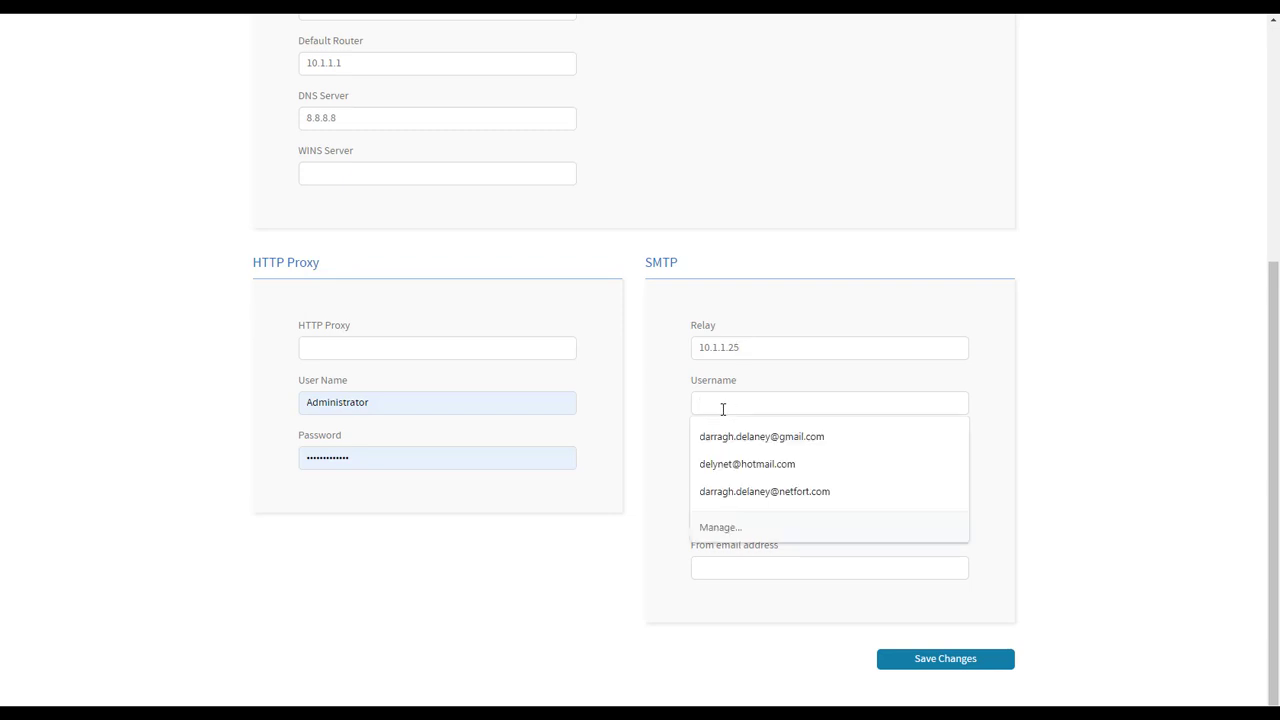
pyautogui.click(796, 492)
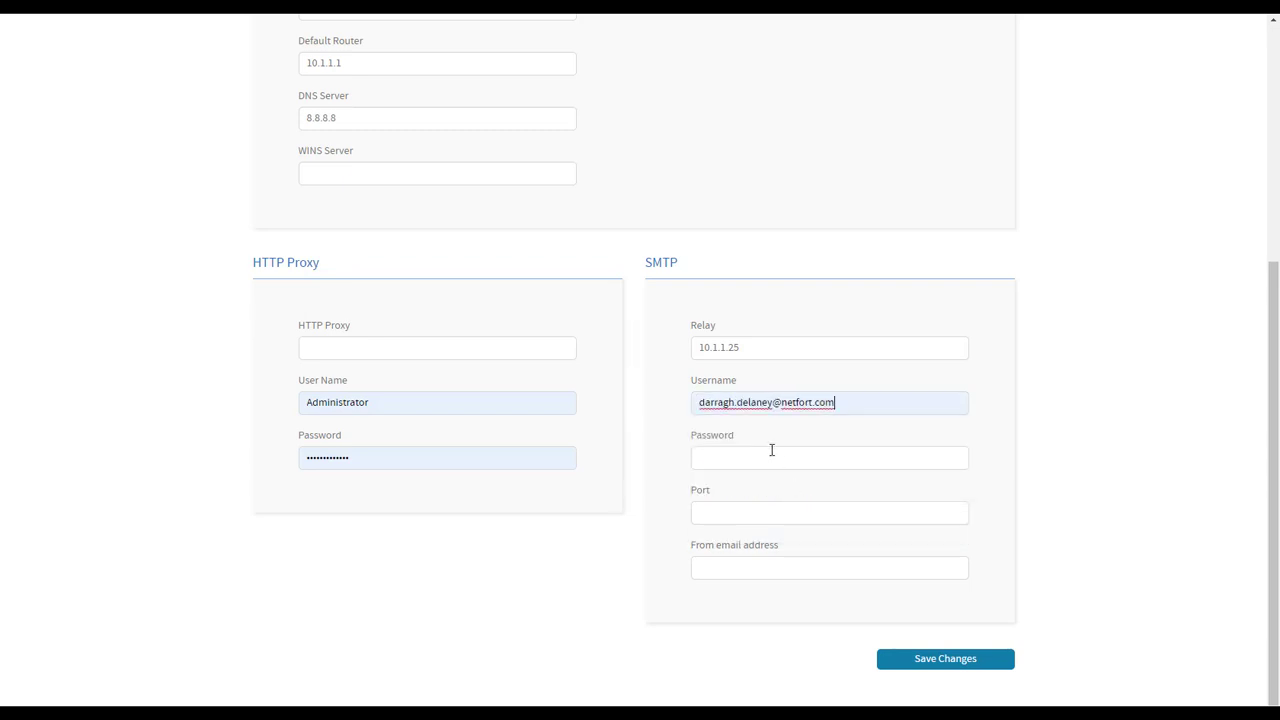
pyautogui.tripleClick(819, 403)
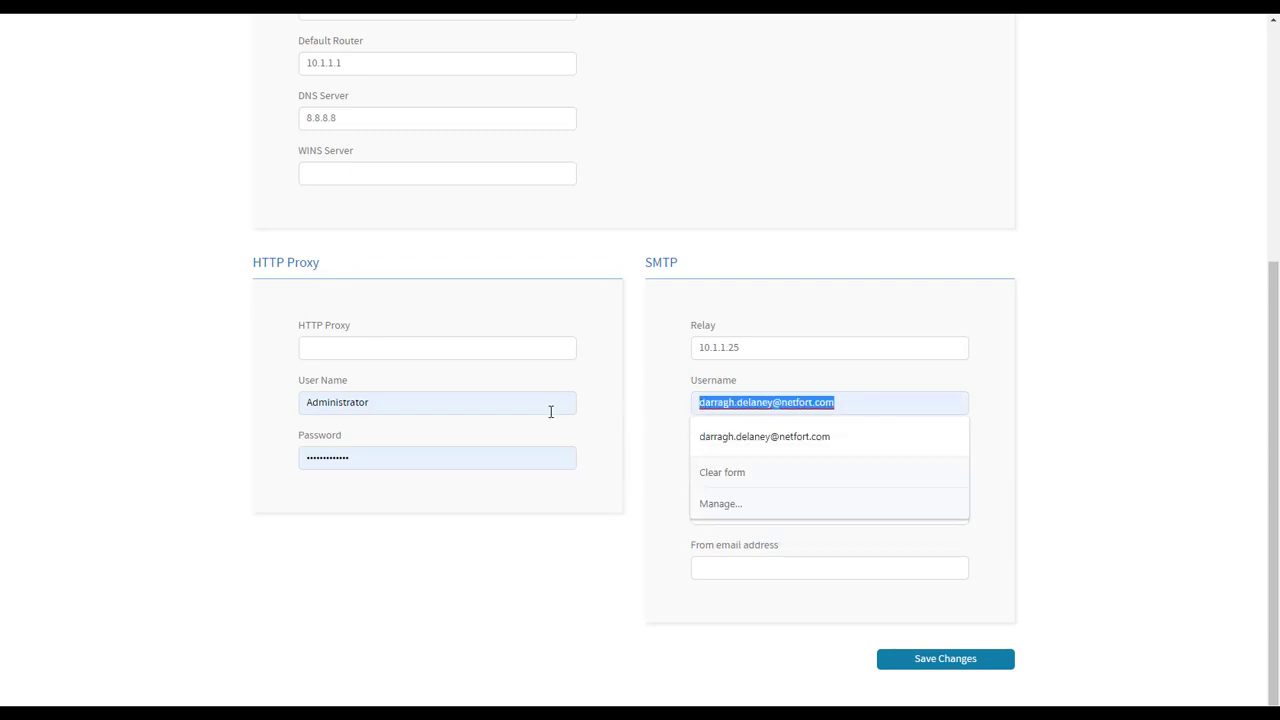
pyautogui.press('BackSpace')
pyautogui.click(732, 460)
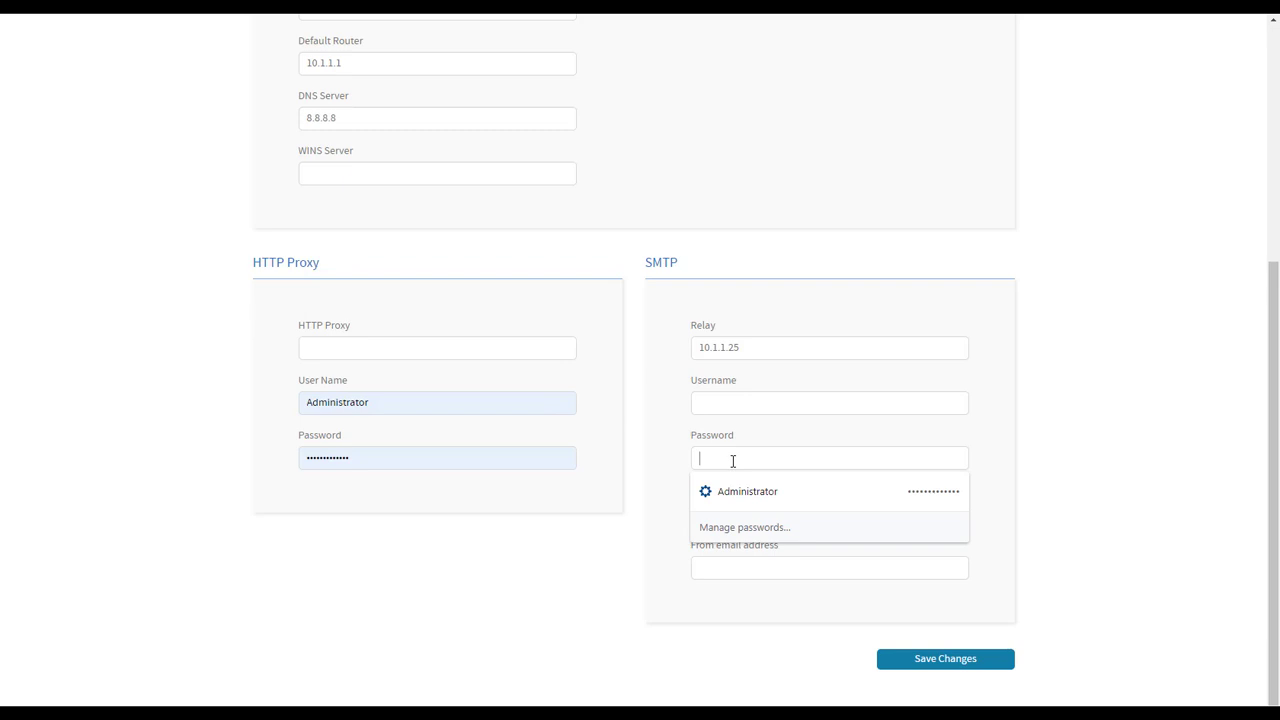
pyautogui.click(537, 479)
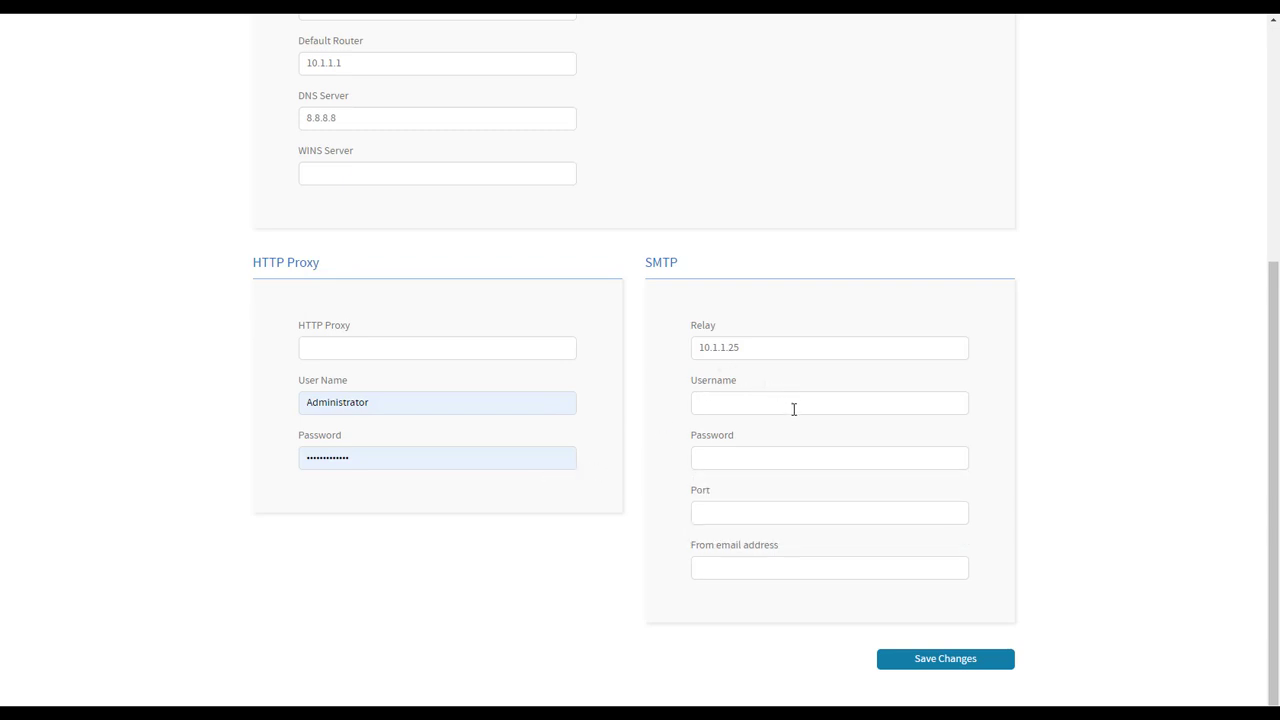
pyautogui.click(733, 516)
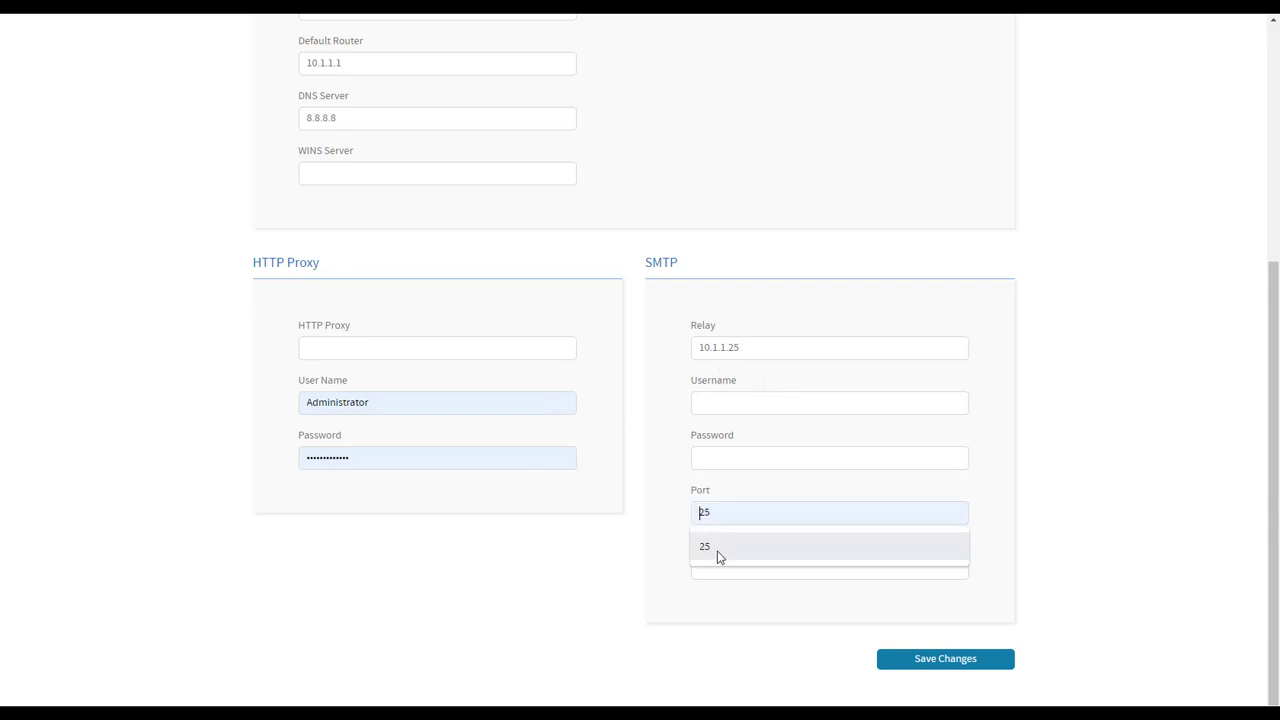
pyautogui.click(717, 553)
pyautogui.moveTo(720, 511); pyautogui.dragTo(614, 519)
pyautogui.press('BackSpace')
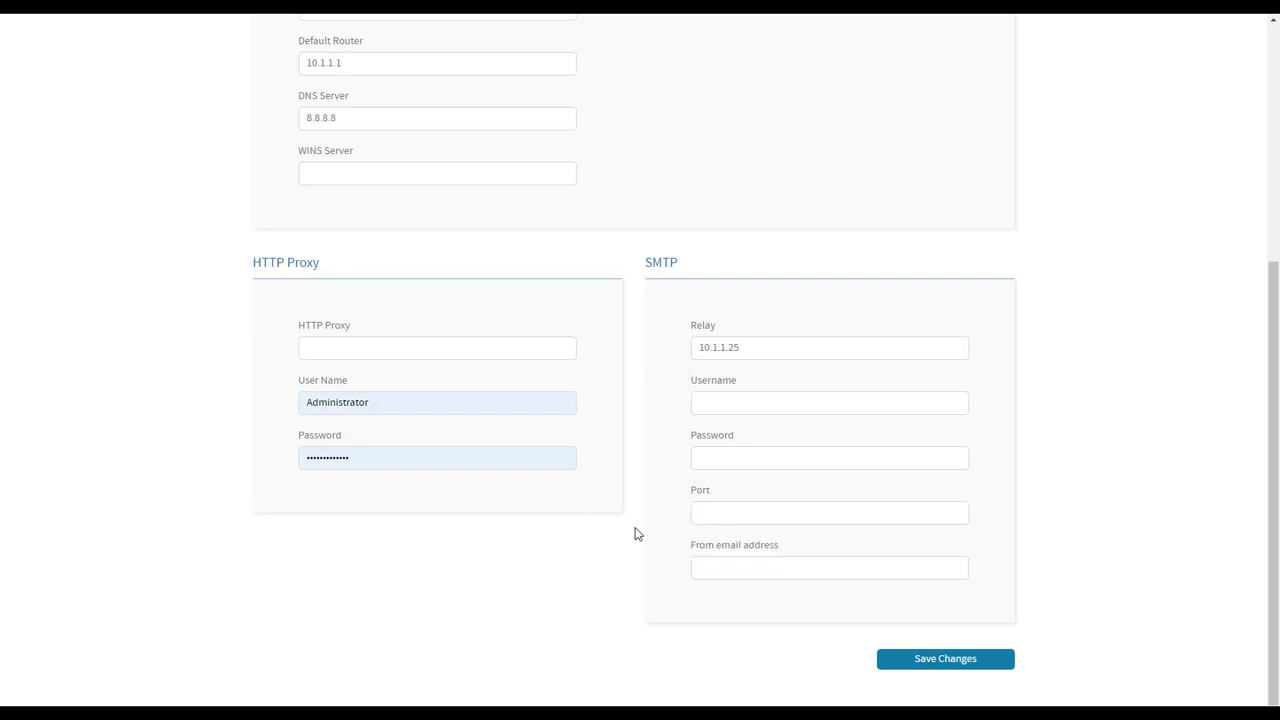
# Step: Fill in the SMTP sender's from email address and save the configuration changes
pyautogui.click(740, 567)
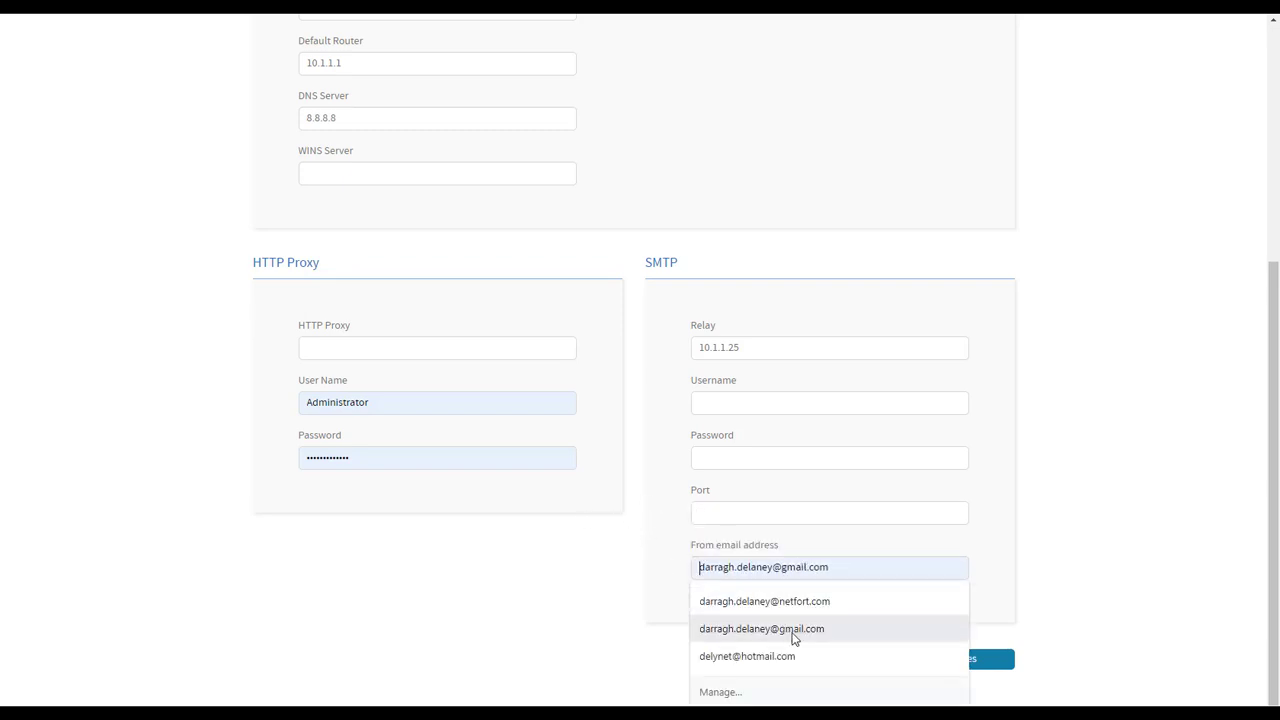
pyautogui.click(826, 606)
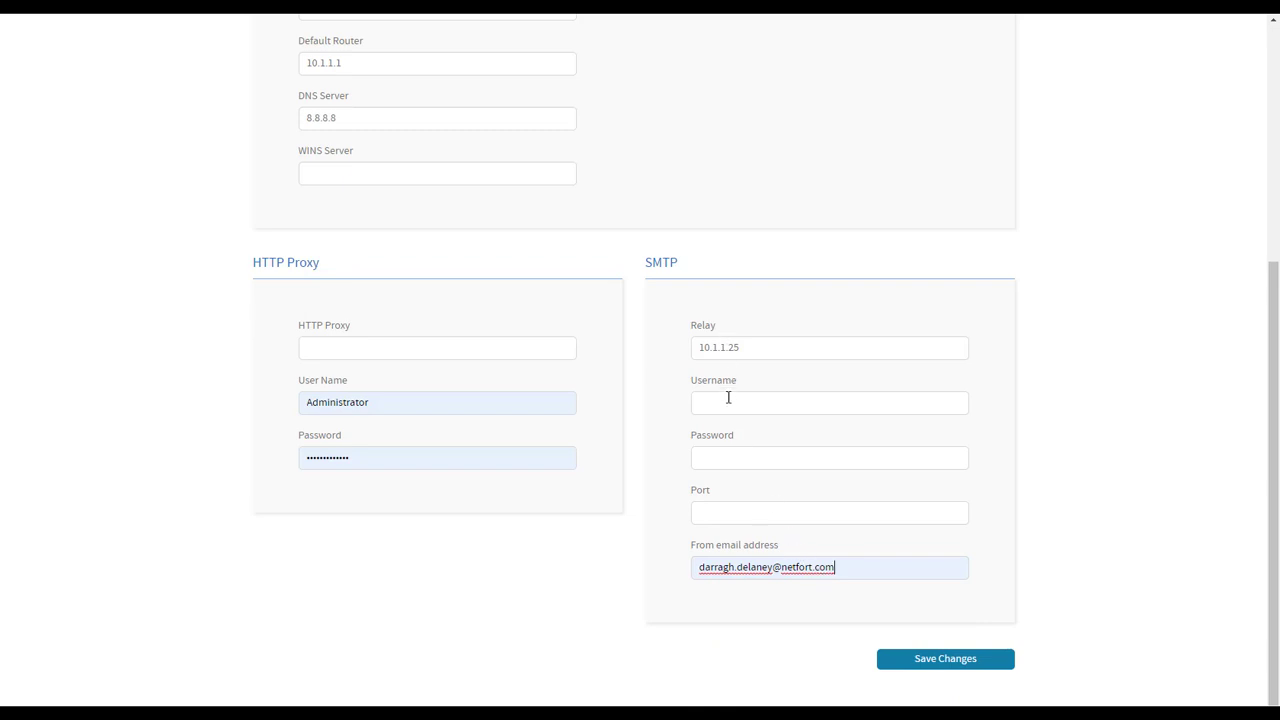
pyautogui.click(930, 662)
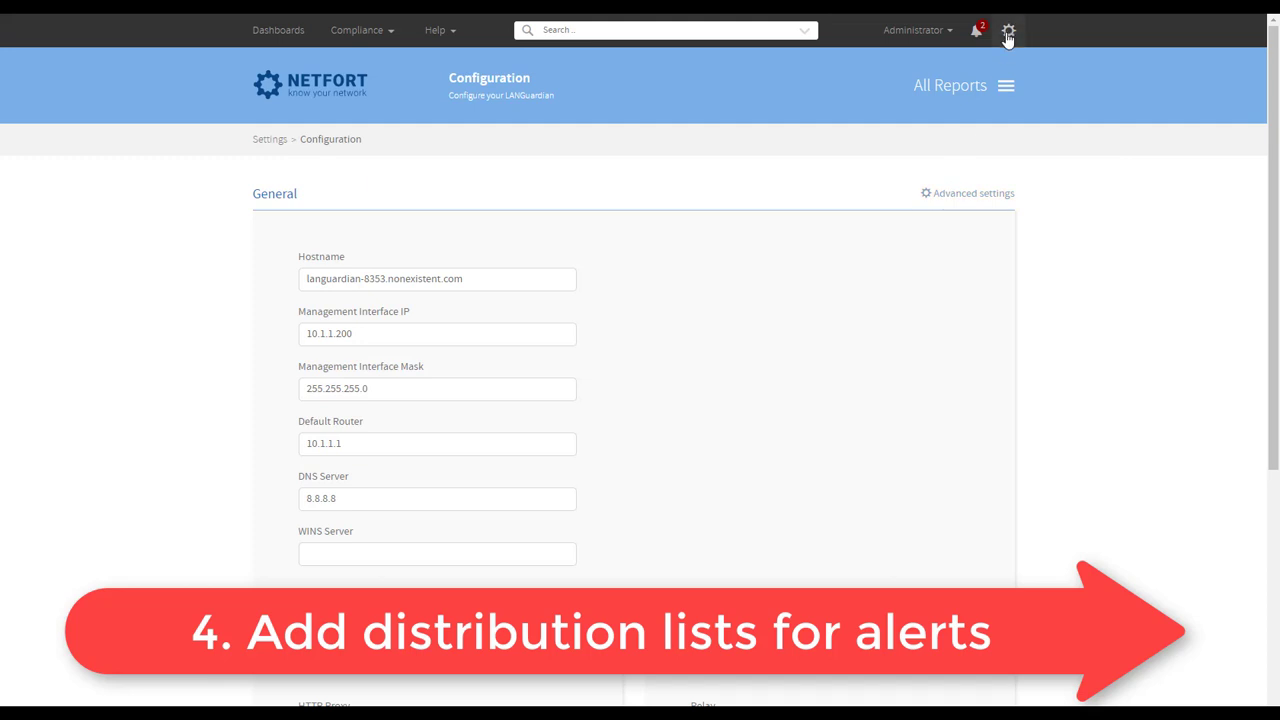
# Step: Delete the existing Alerts distribution list from the email and alerts configuration
pyautogui.click(1008, 34)
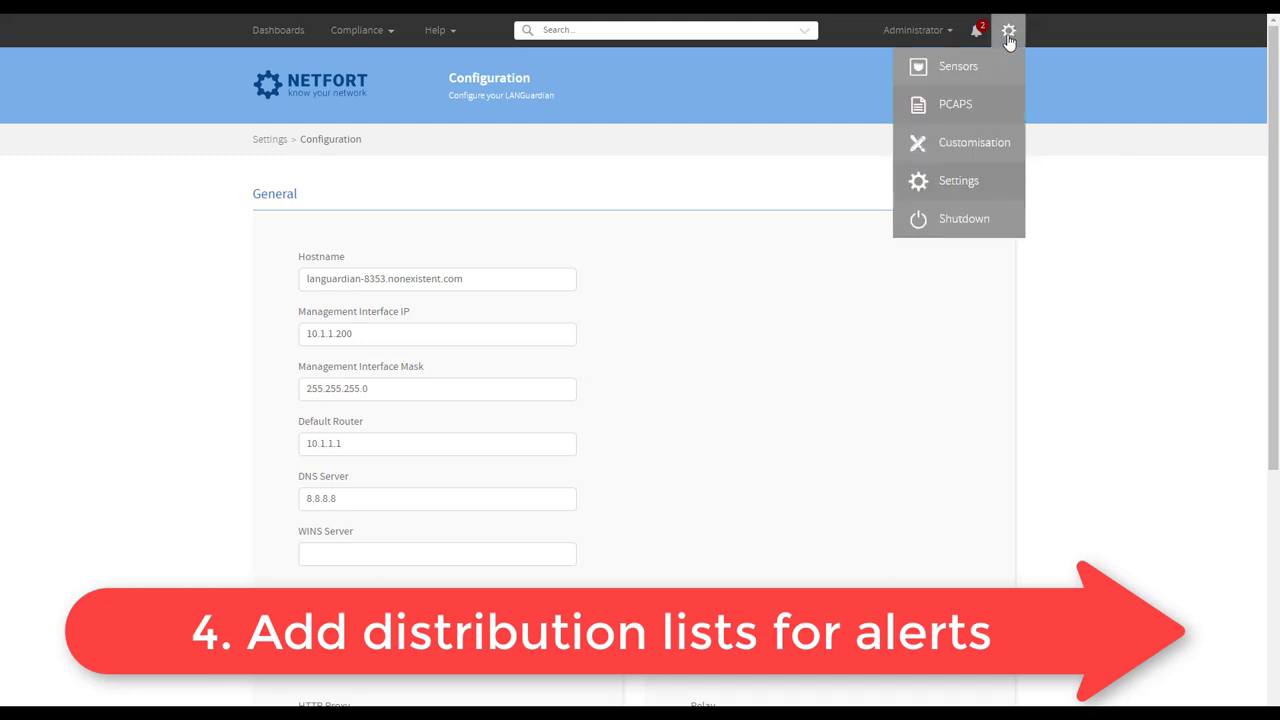
pyautogui.click(975, 189)
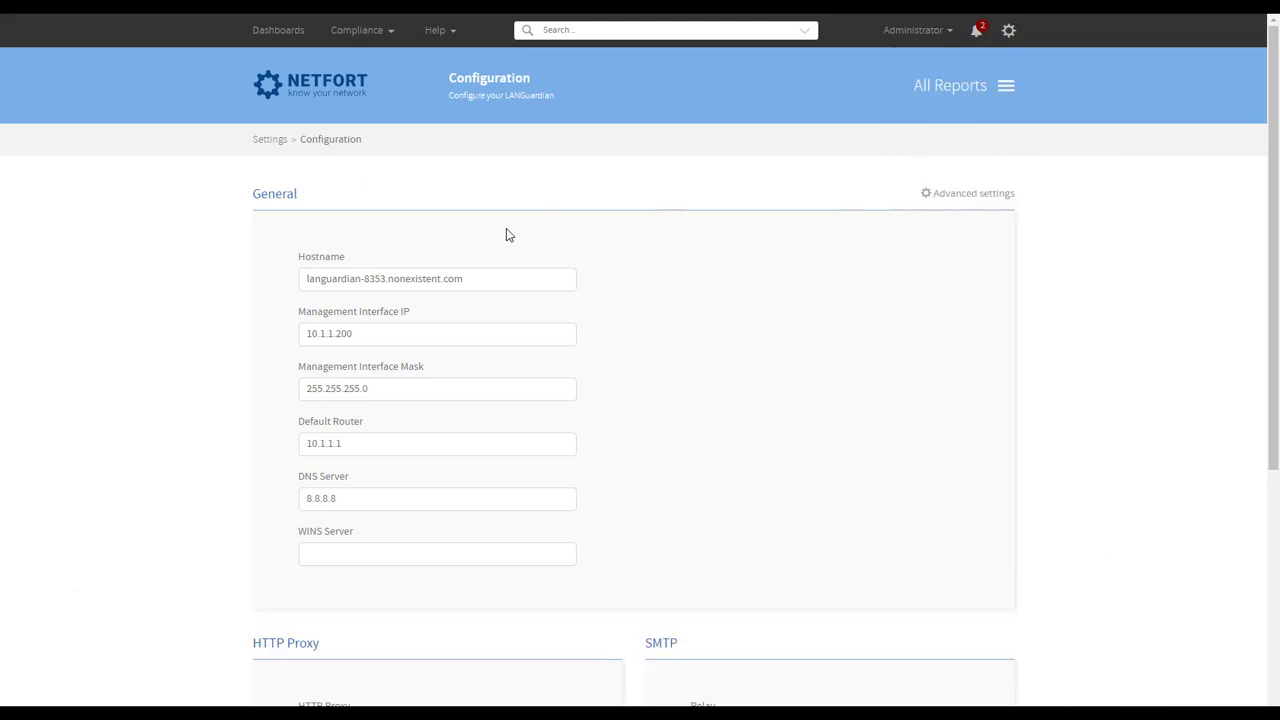
pyautogui.scroll(-1, 343, 350)
pyautogui.scroll(-1, 343, 357)
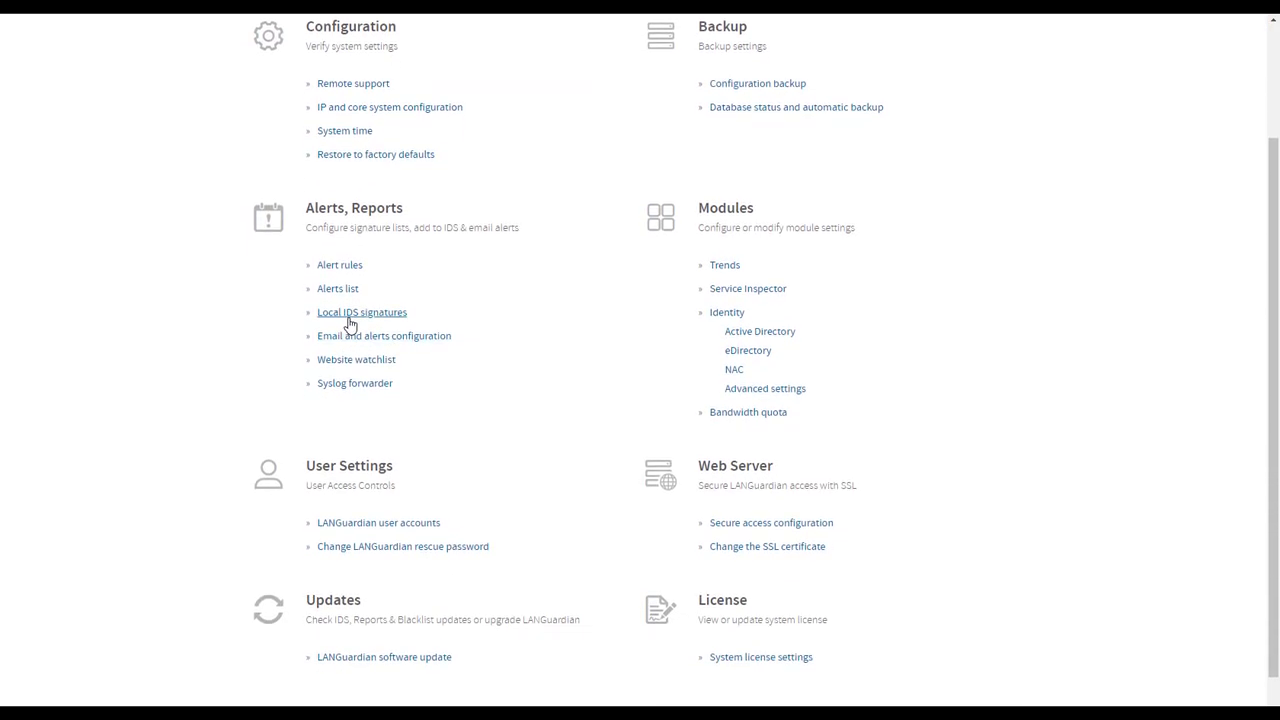
pyautogui.click(352, 334)
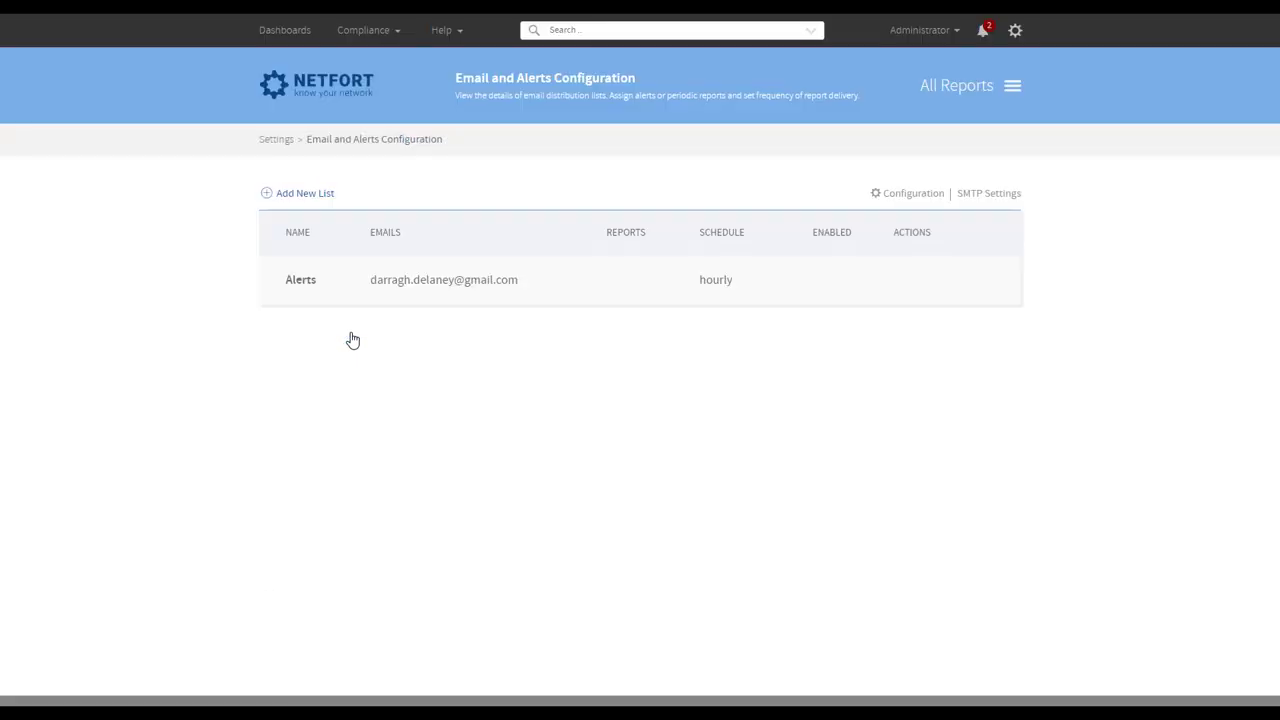
pyautogui.moveTo(294, 277)
pyautogui.click(925, 280)
pyautogui.click(946, 278)
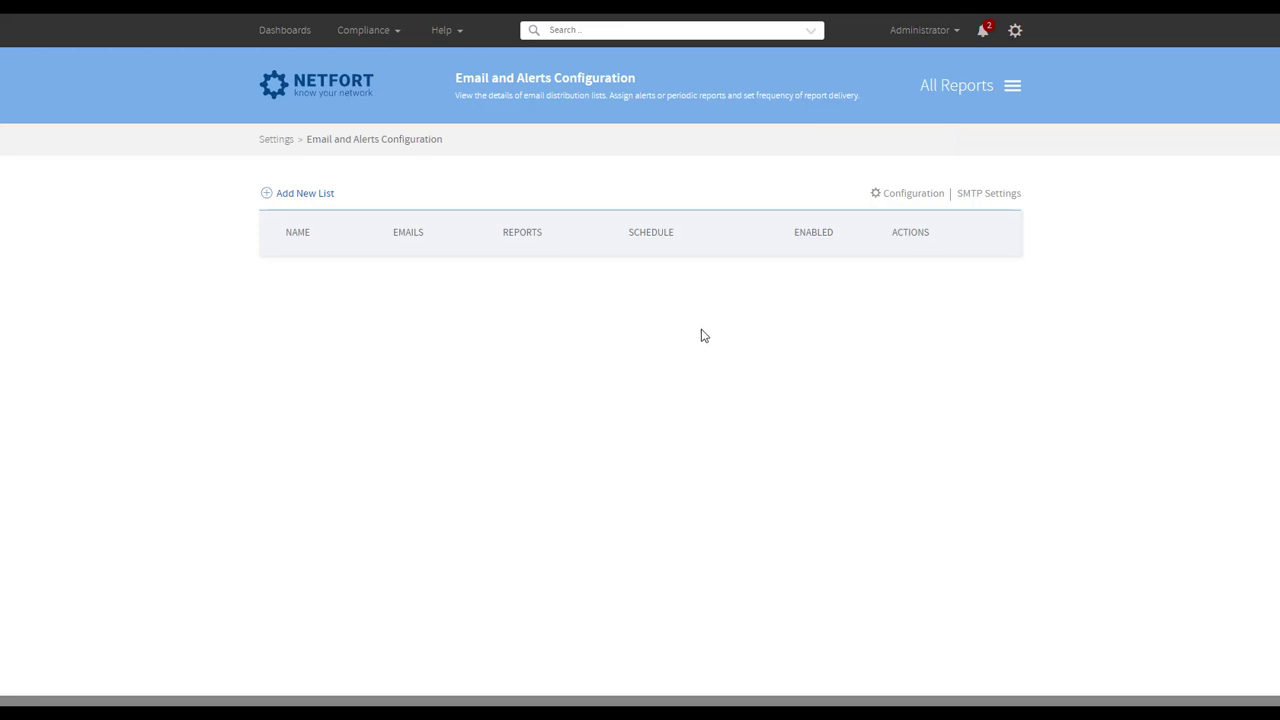
# Step: Add an email distribution list named Alerts with the recipient's email address and save it
pyautogui.click(307, 196)
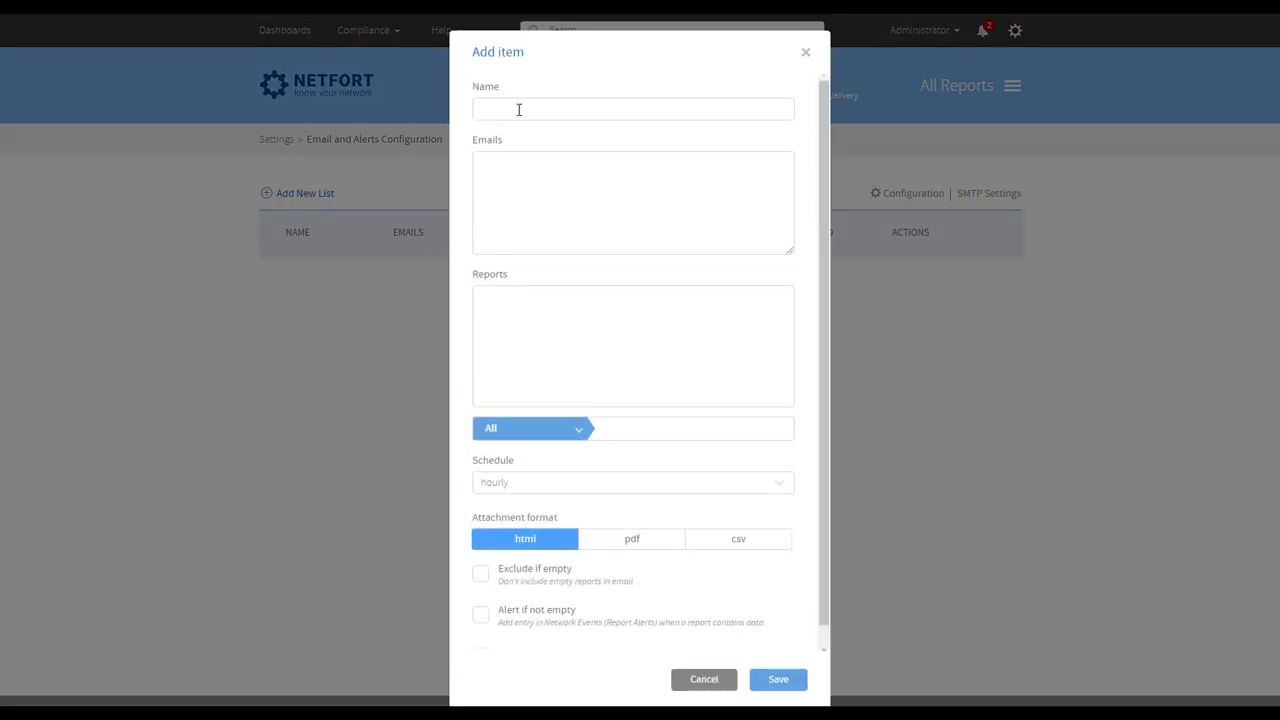
pyautogui.click(519, 110)
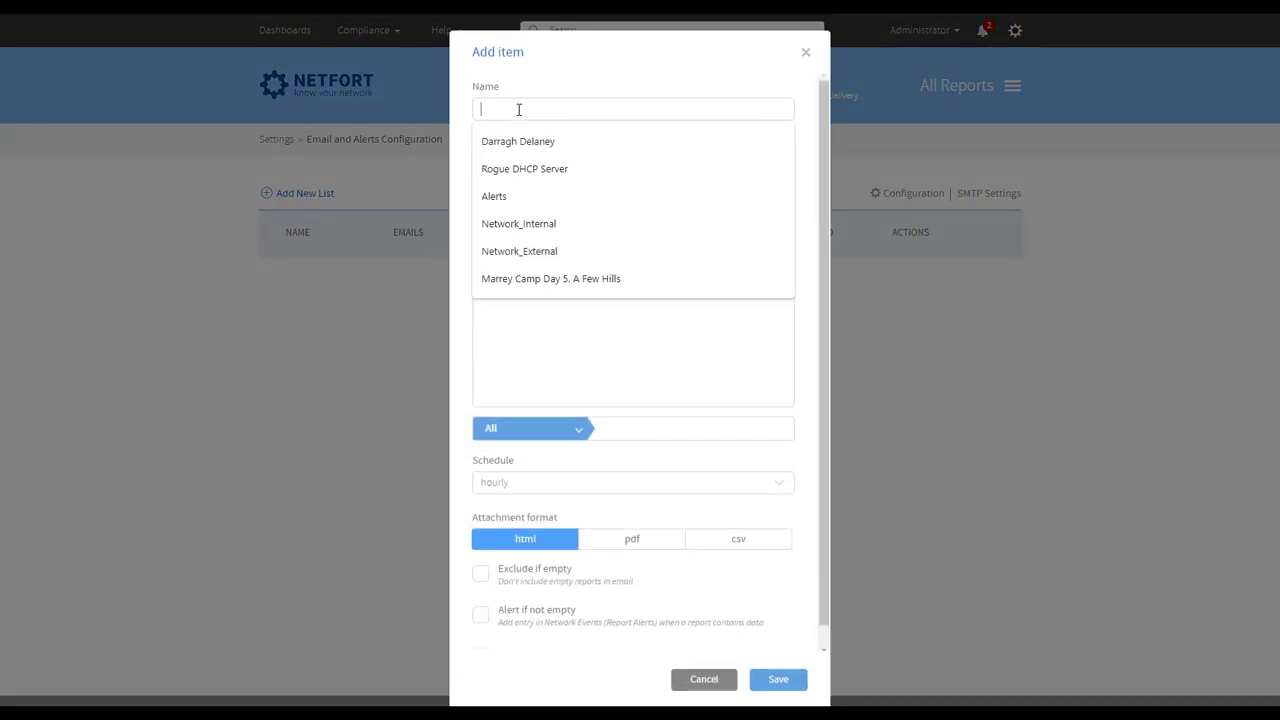
pyautogui.click(520, 192)
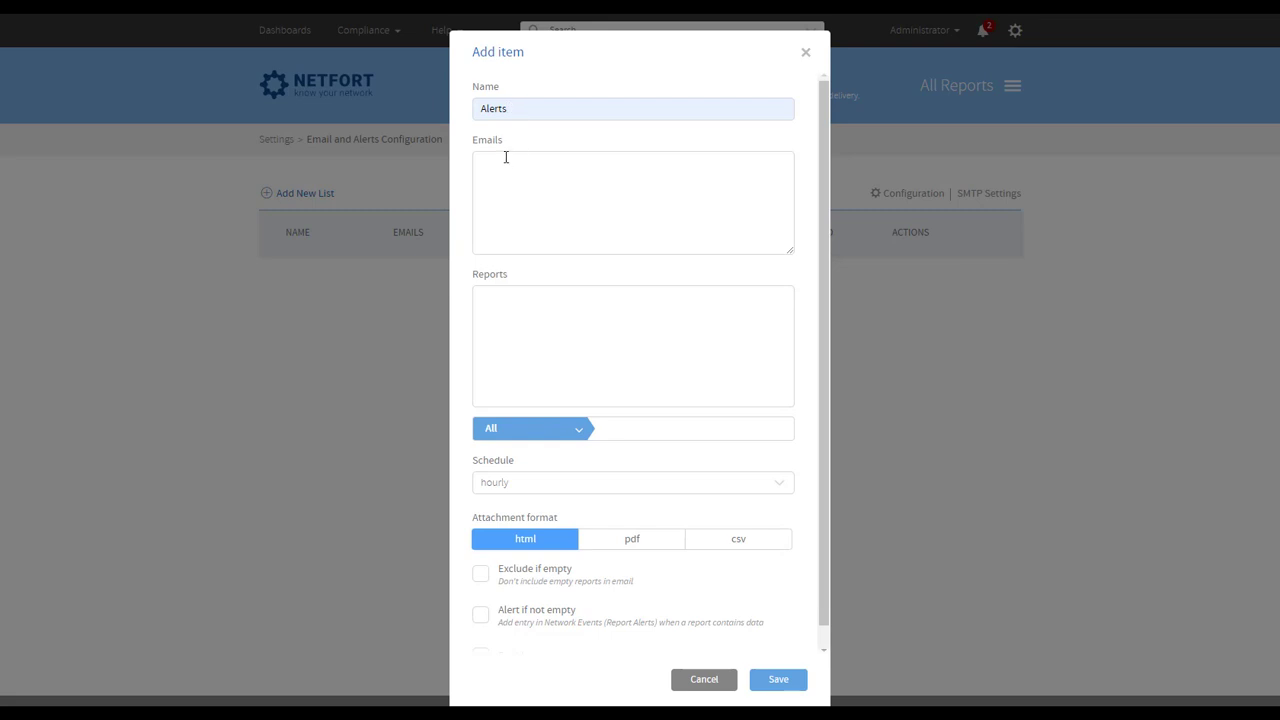
pyautogui.click(506, 157)
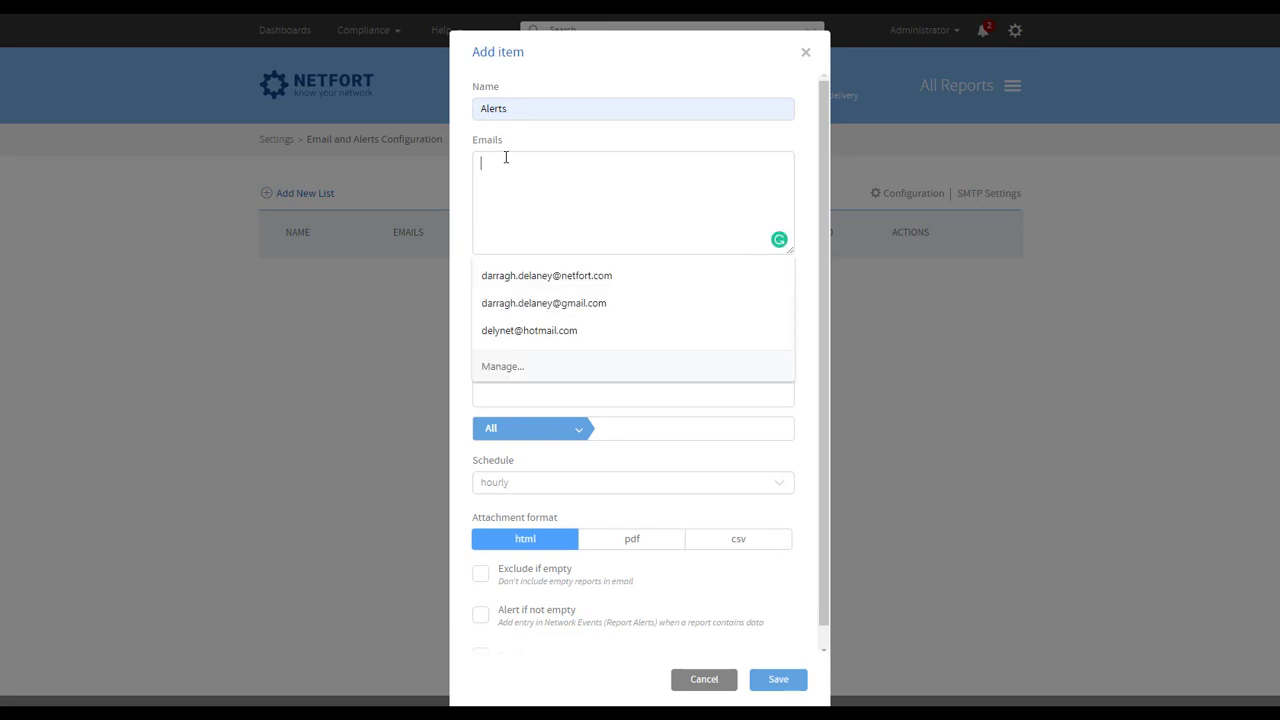
pyautogui.click(596, 277)
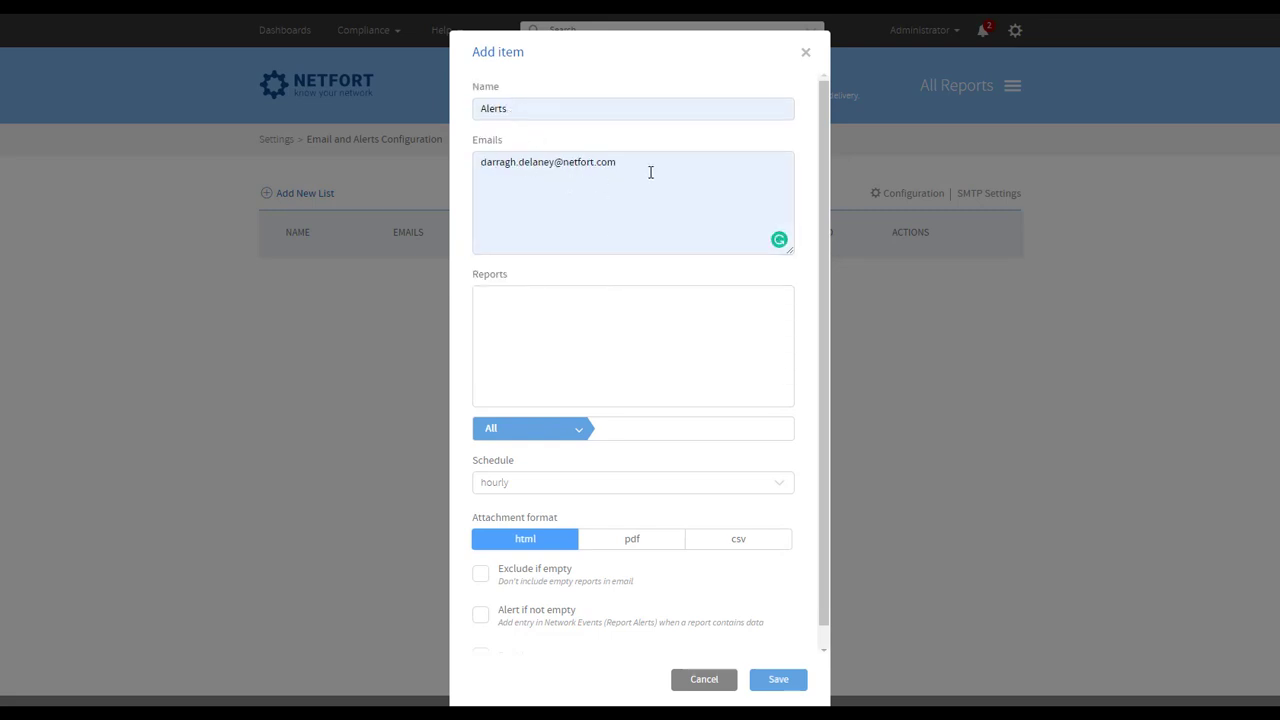
pyautogui.write(',')
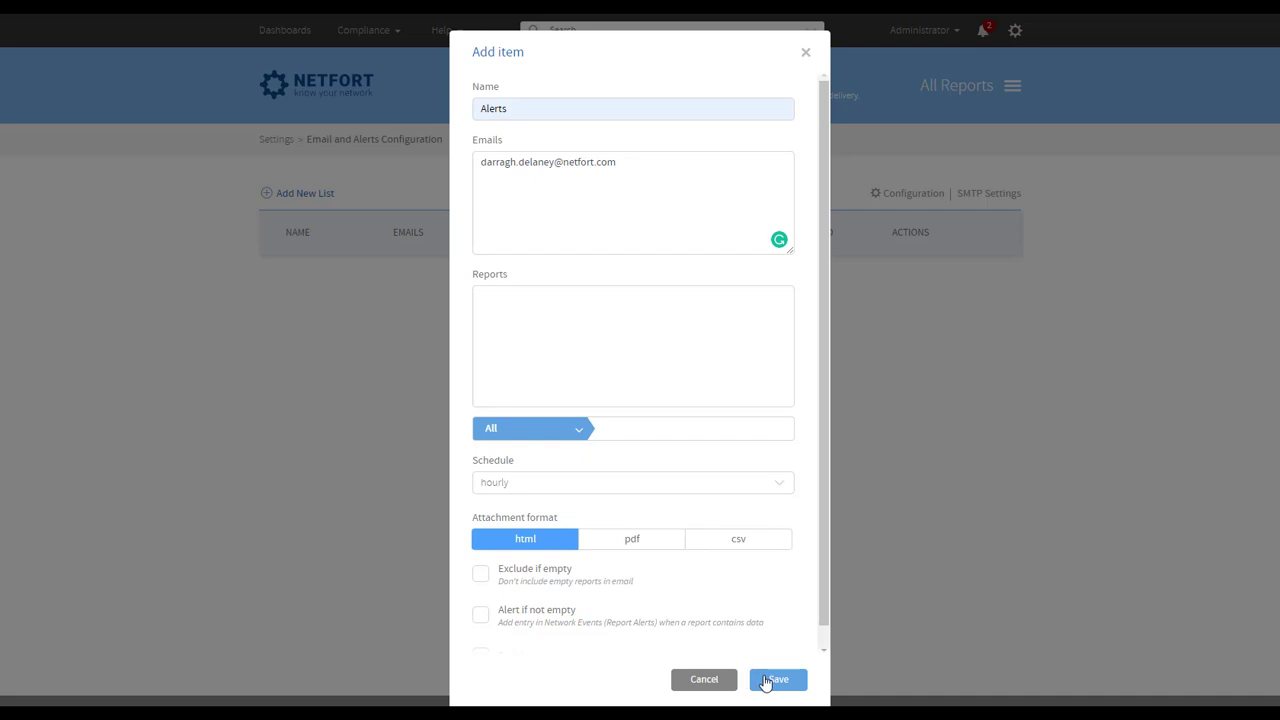
pyautogui.click(771, 690)
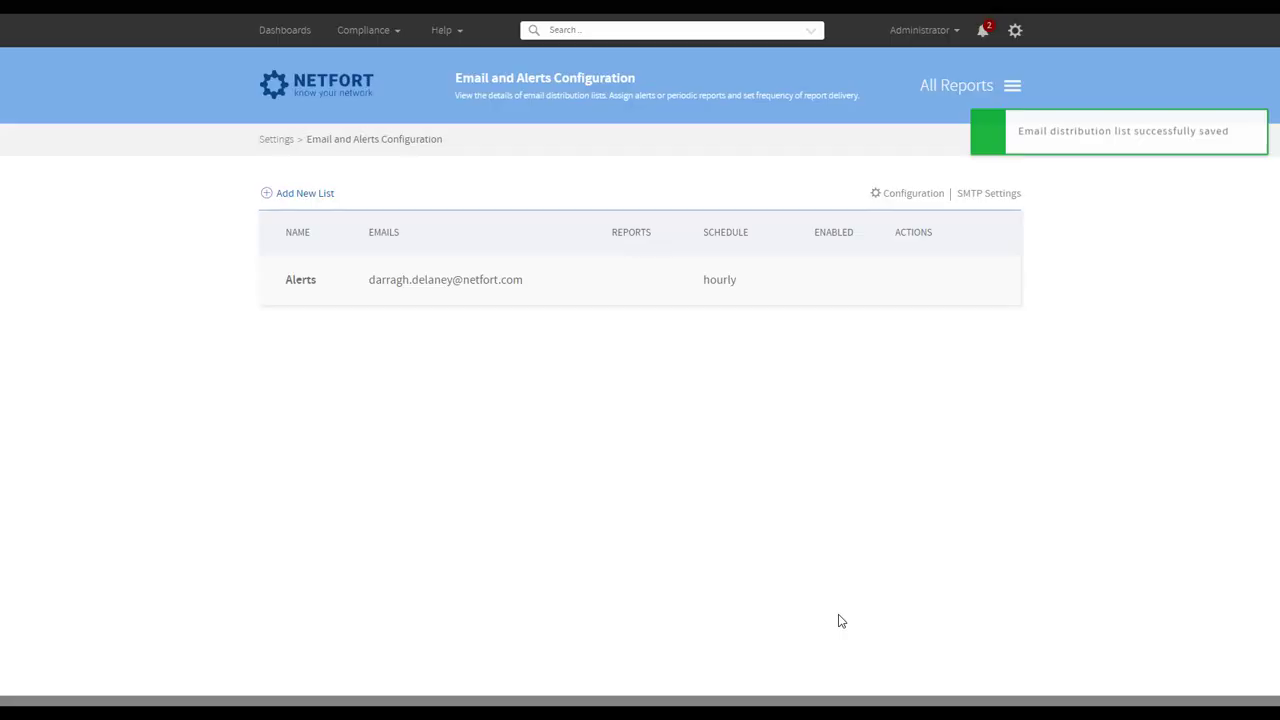
# Step: Choose the Alerts list as the recipient of alerts in the email configuration and save
pyautogui.click(914, 197)
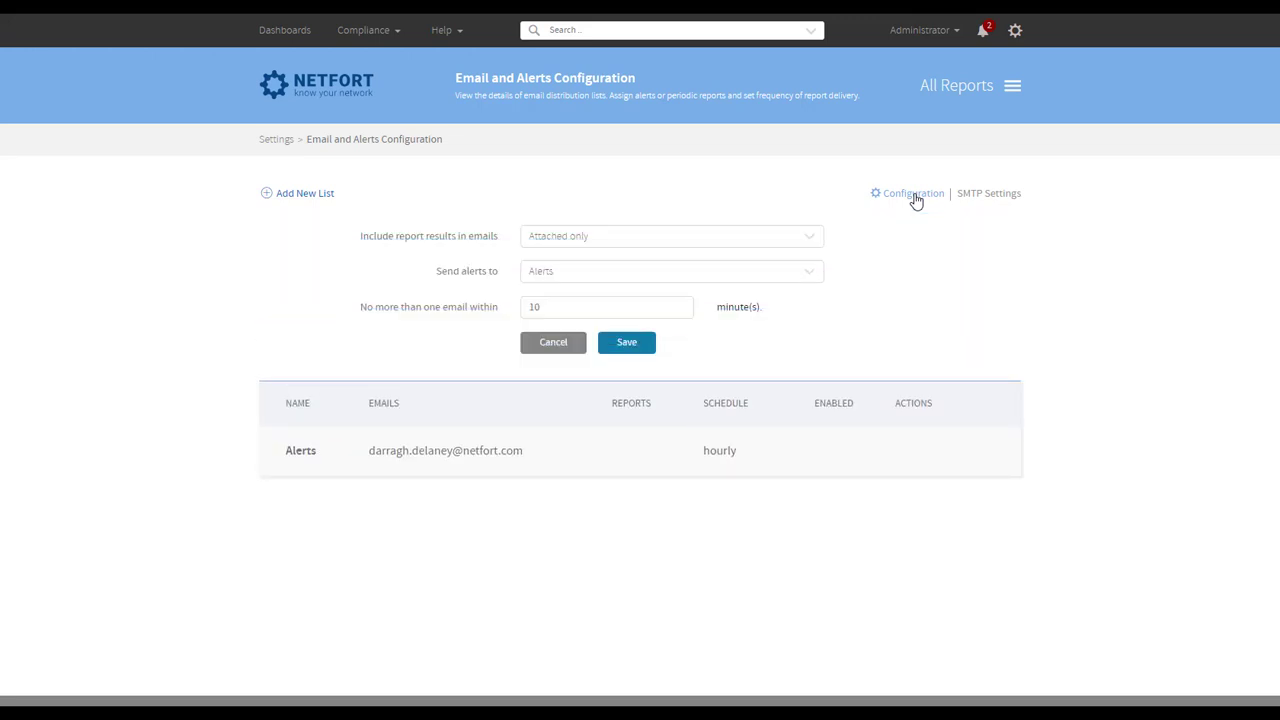
pyautogui.click(552, 279)
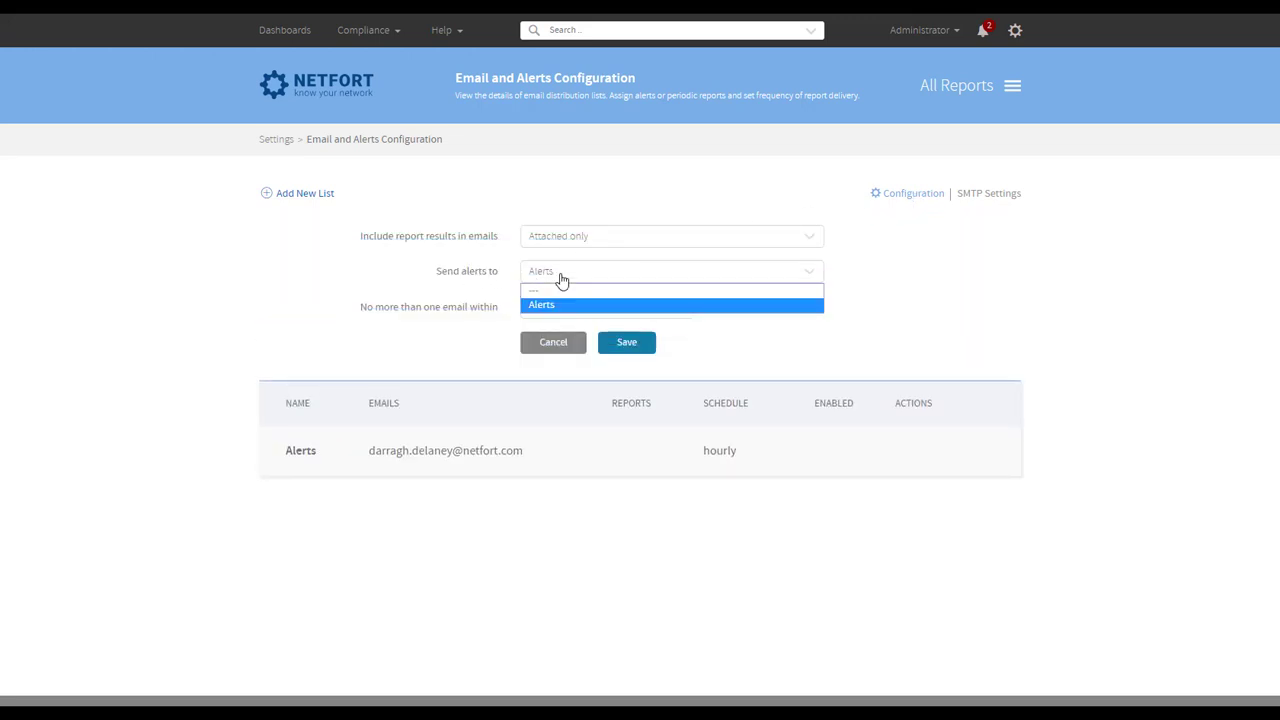
pyautogui.click(547, 306)
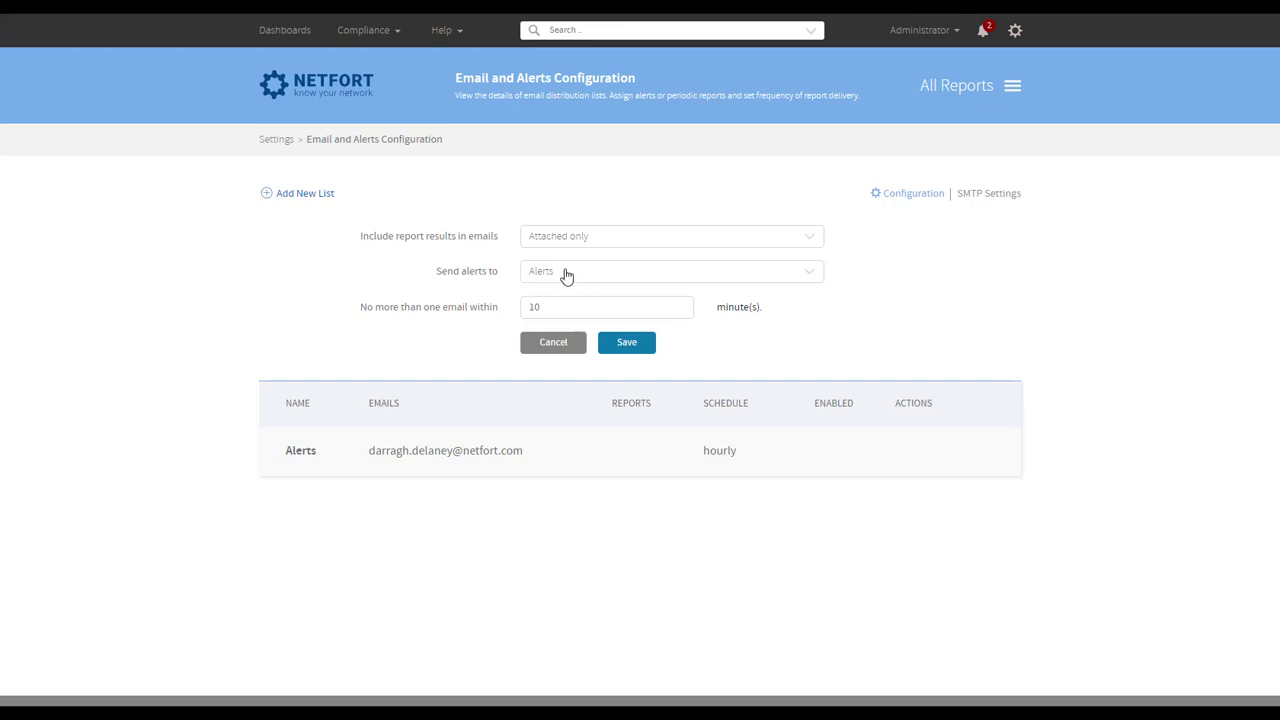
pyautogui.click(630, 344)
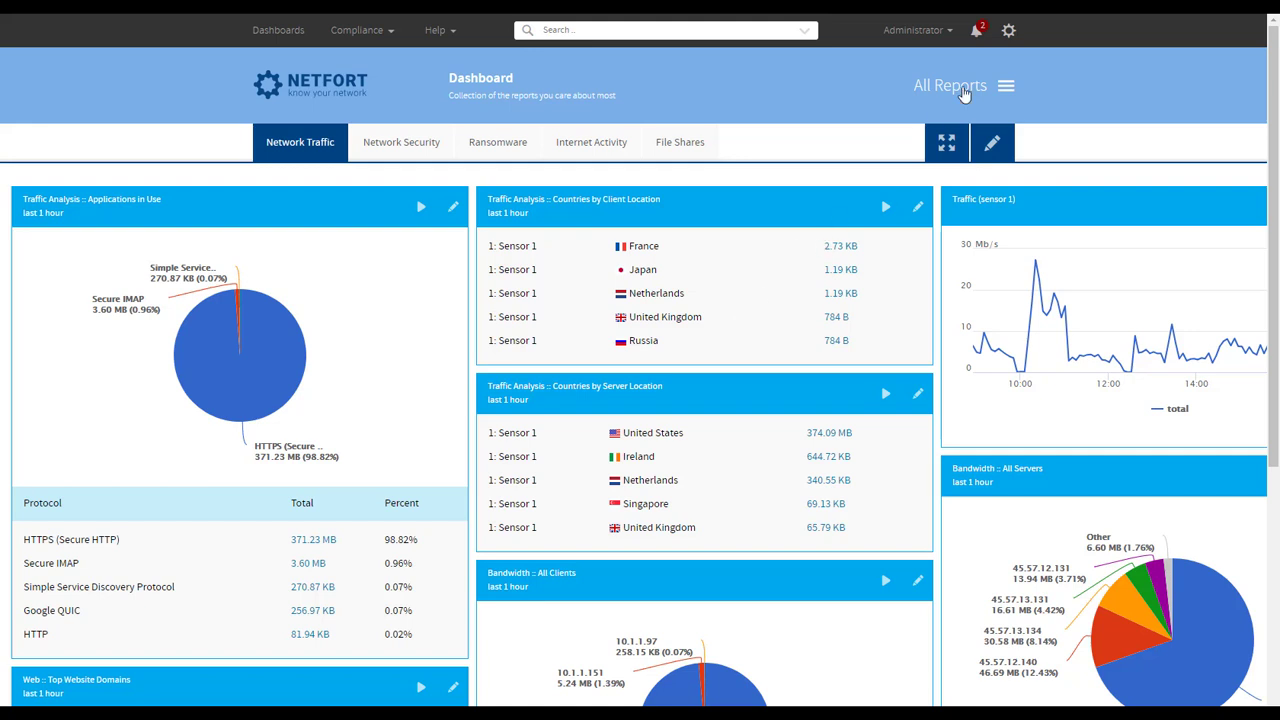
# Step: Go to the LANGuardian software update page from the settings and update the IDS Rules module
pyautogui.click(1008, 30)
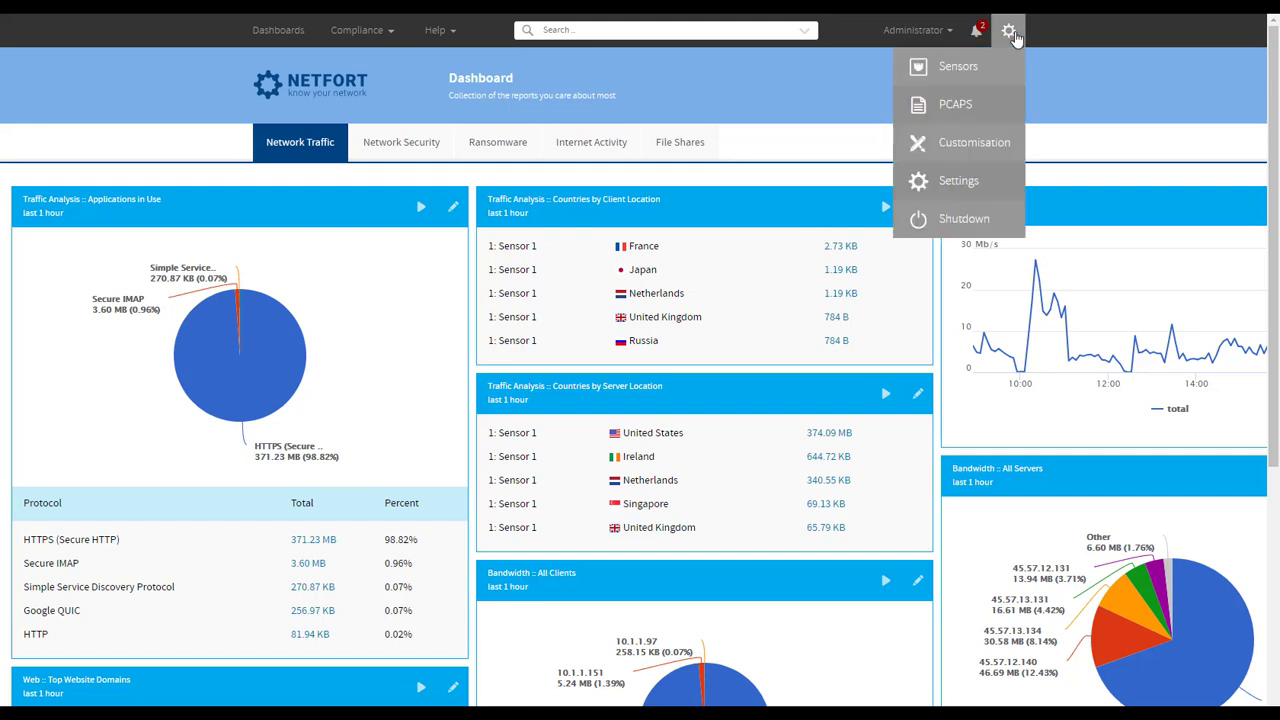
pyautogui.click(958, 181)
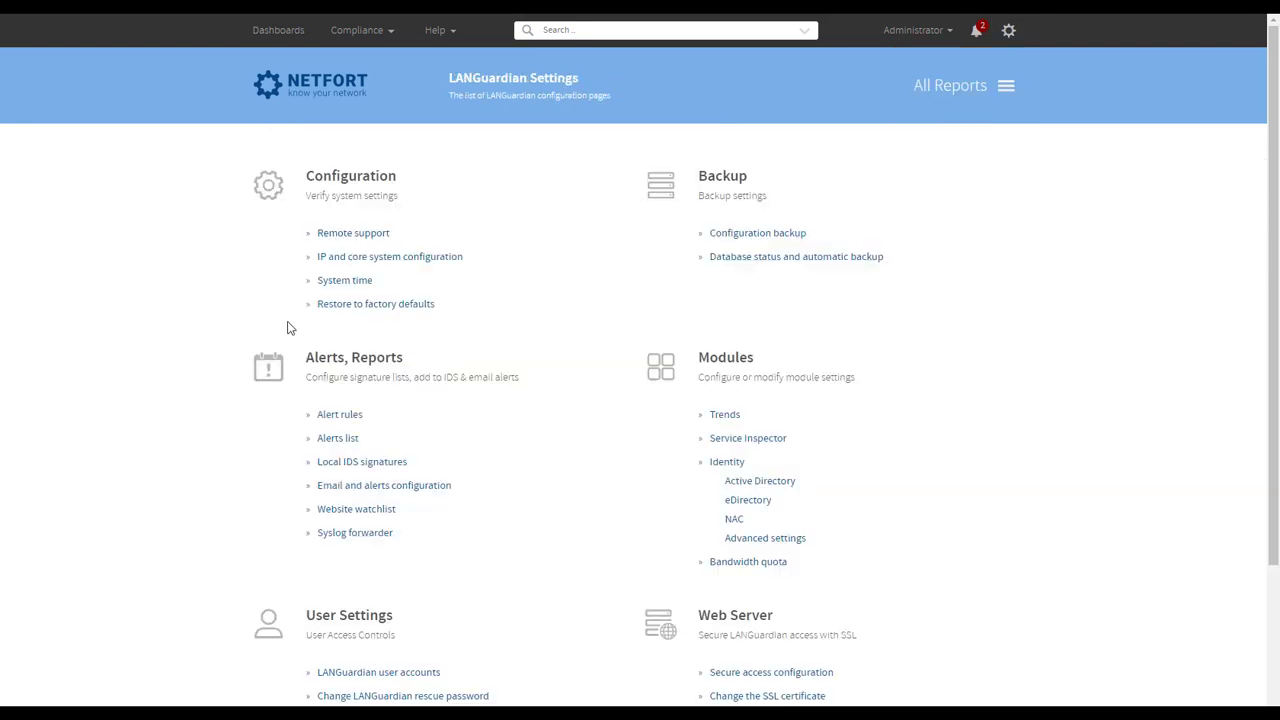
pyautogui.scroll(-3, 288, 331)
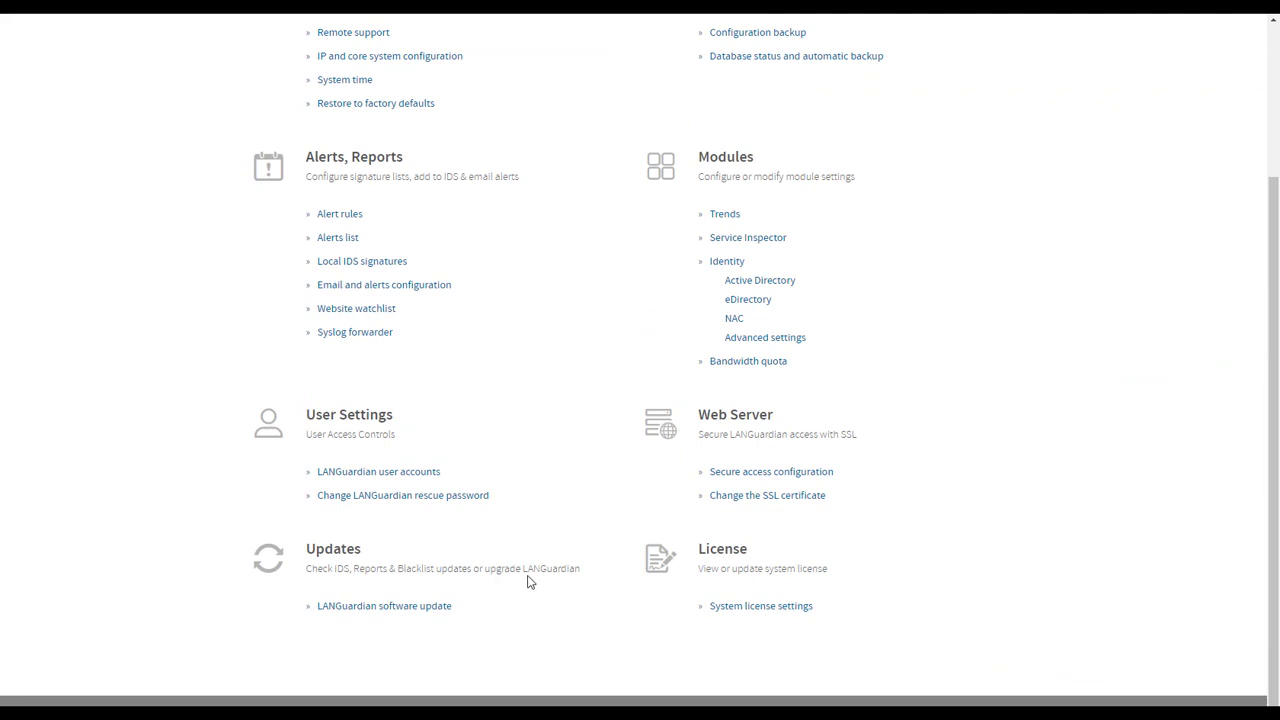
pyautogui.scroll(-1, 565, 467)
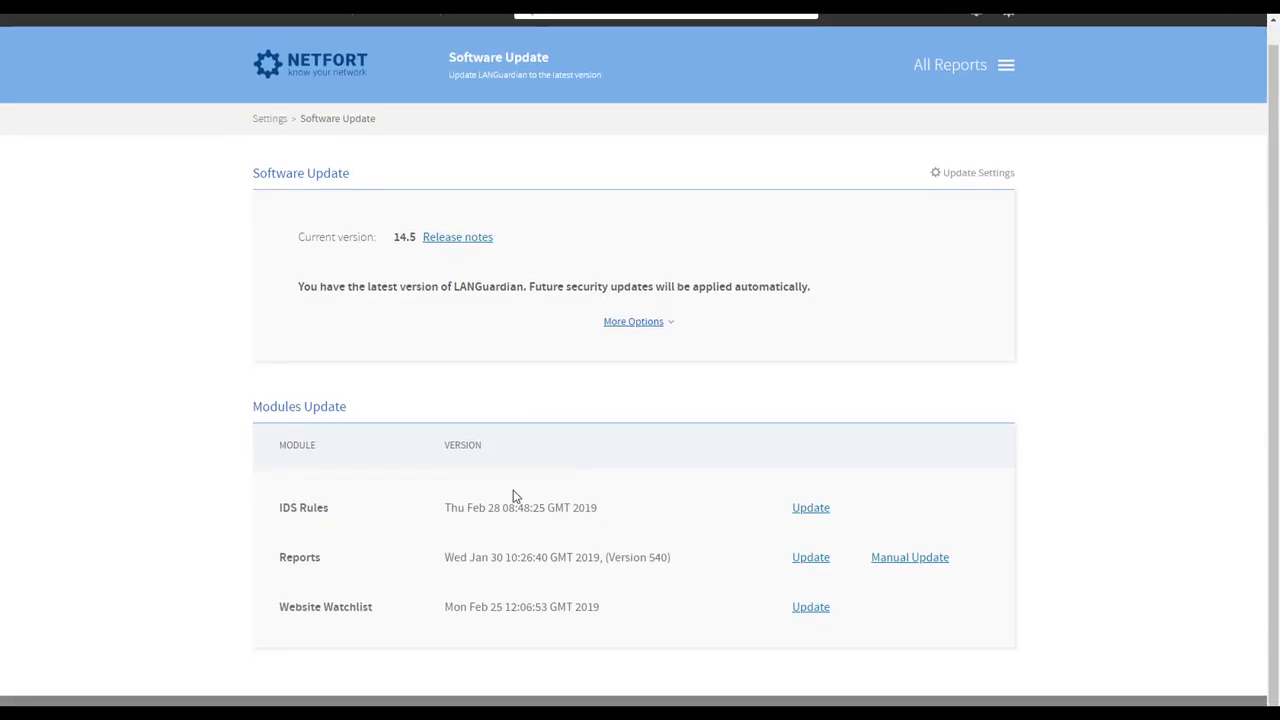
pyautogui.click(803, 510)
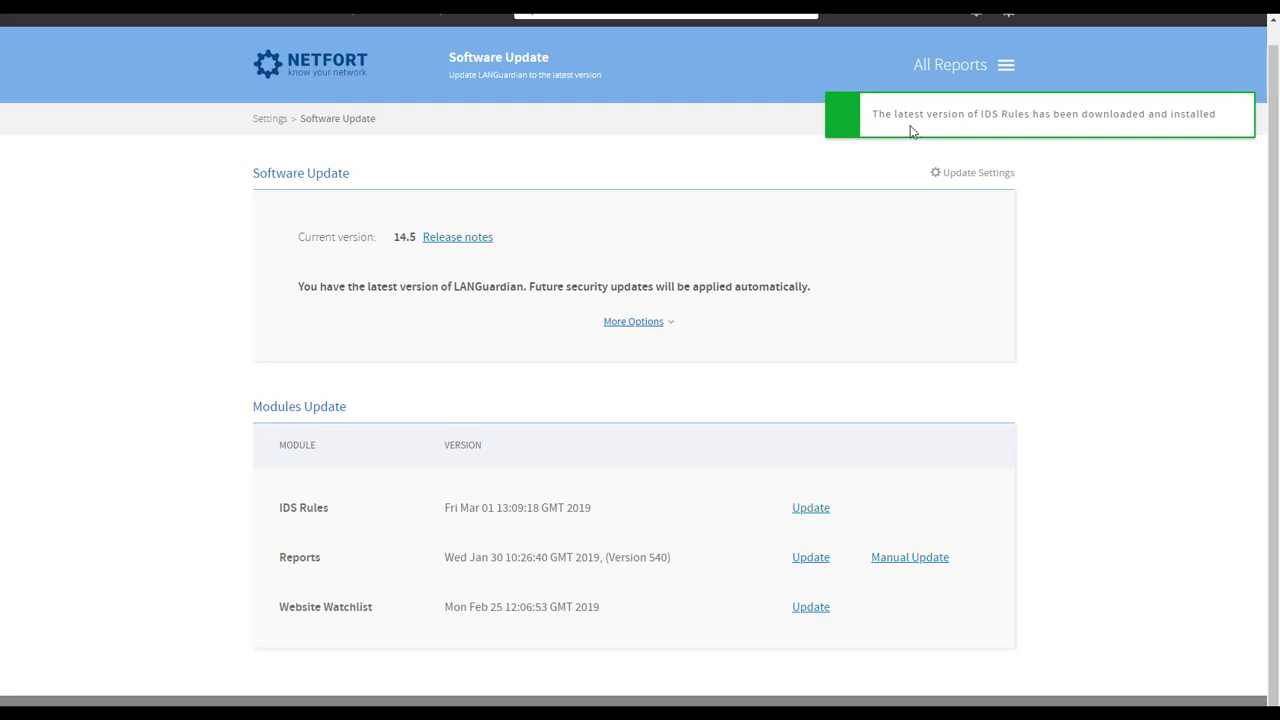
pyautogui.click(975, 132)
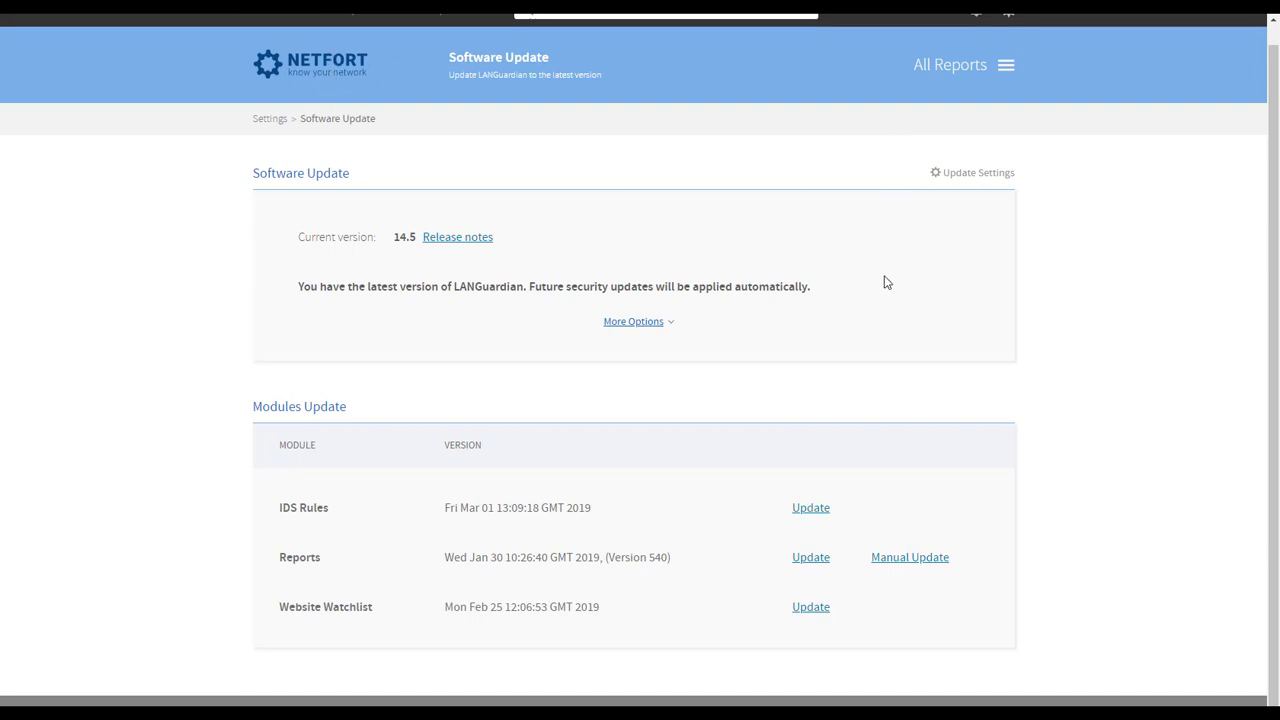
# Step: Review the update-from-file option, the automatic update setting and the download URLs for IDS rules and software
pyautogui.click(658, 324)
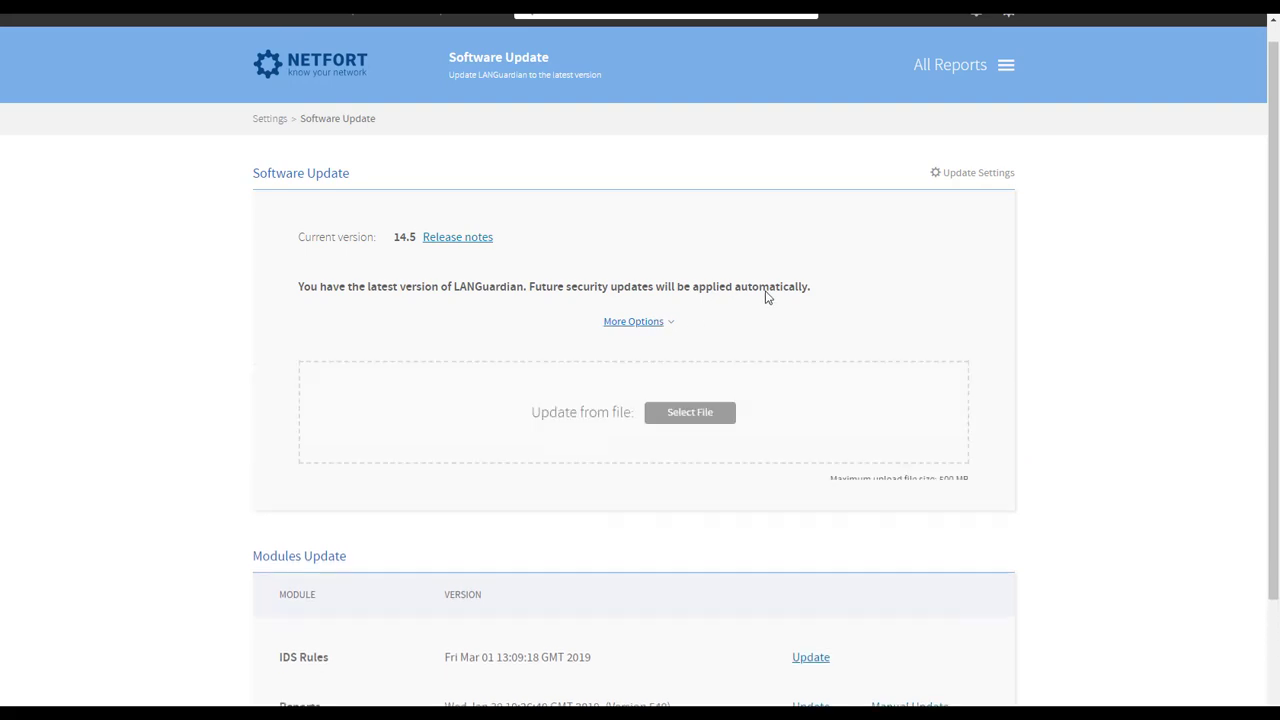
pyautogui.click(972, 174)
pyautogui.moveTo(493, 273); pyautogui.dragTo(537, 273)
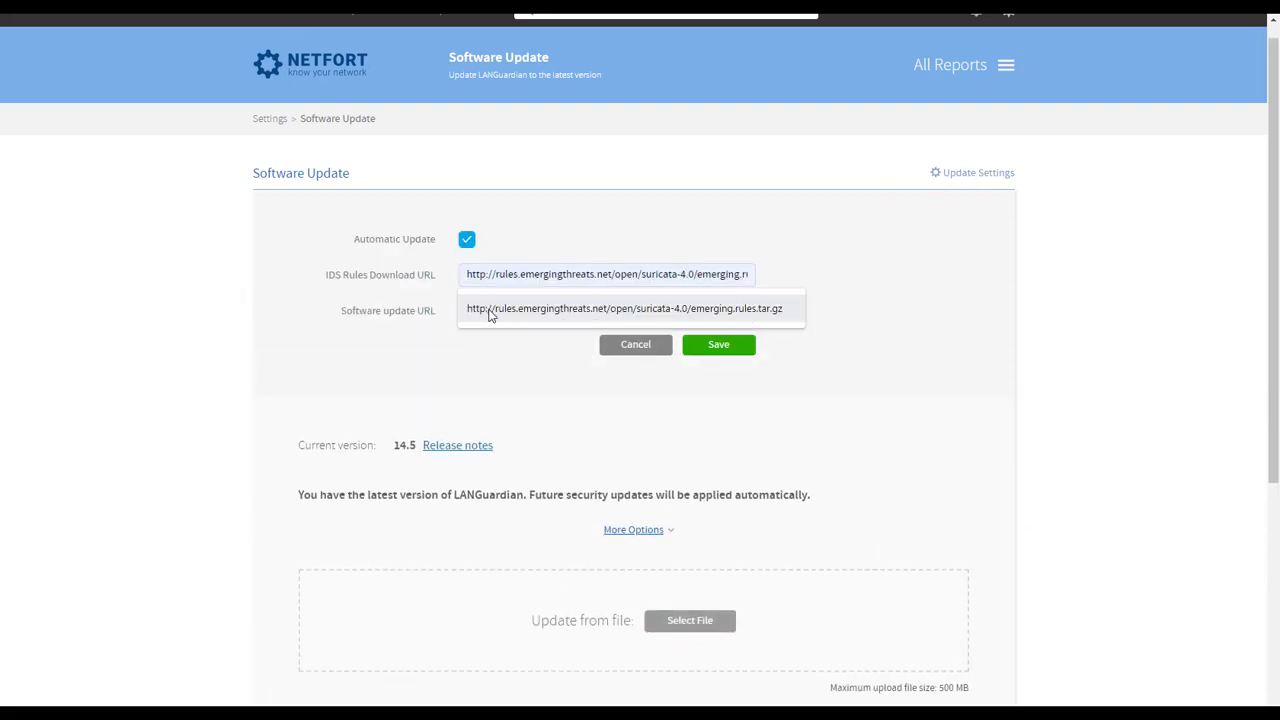
pyautogui.click(458, 359)
pyautogui.scroll(-3, 620, 362)
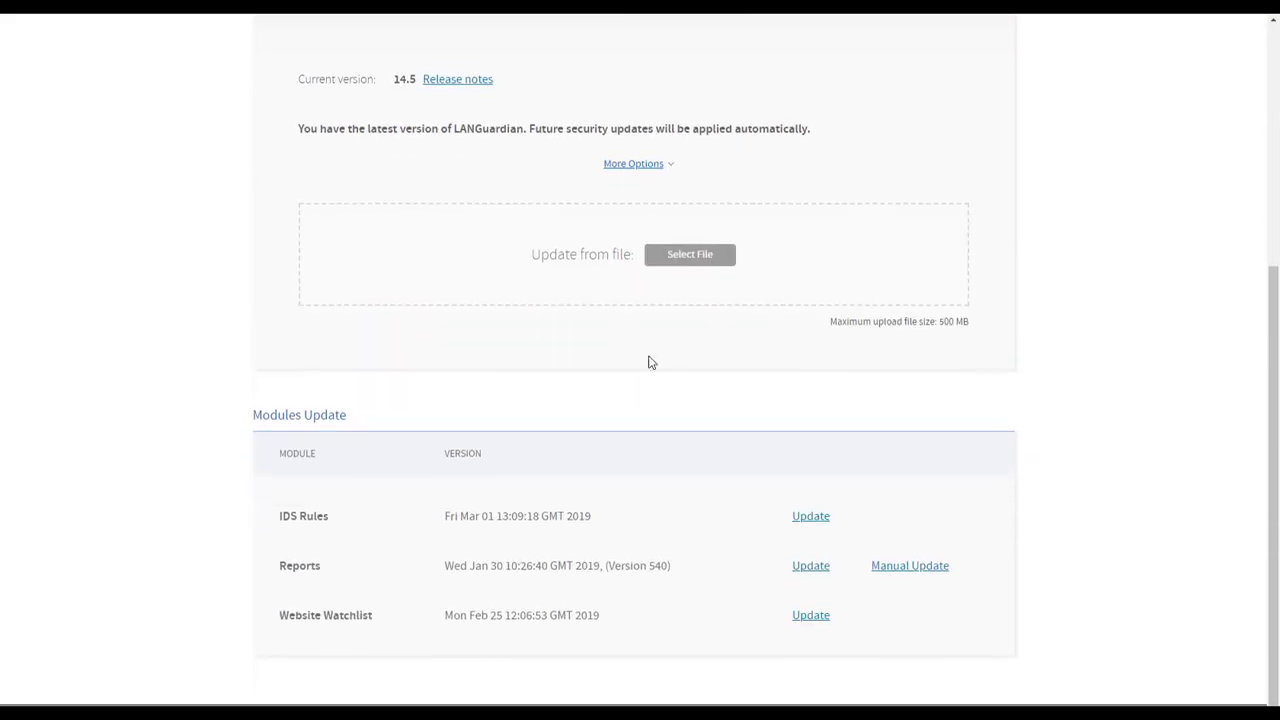
pyautogui.scroll(2, 800, 320)
pyautogui.scroll(2, 893, 291)
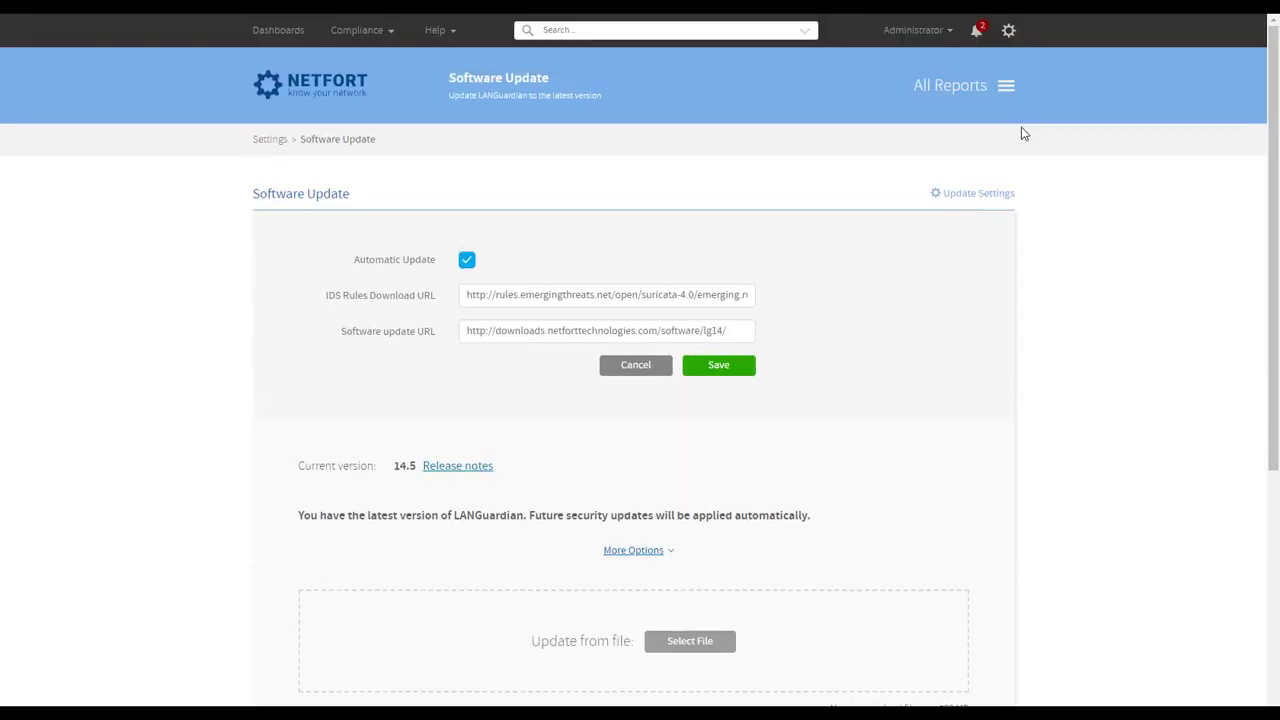
# Step: Review the IP and core system configuration, including the network and proxy settings, and return to the dashboard
pyautogui.click(1008, 30)
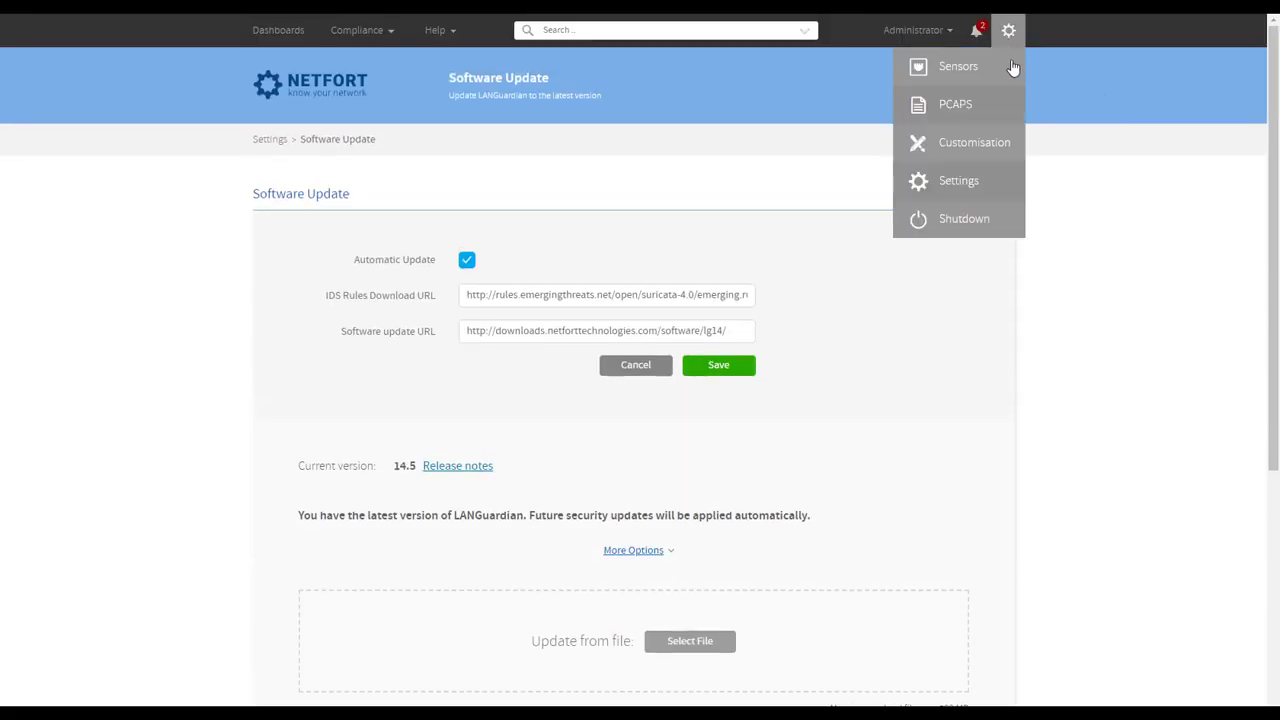
pyautogui.click(950, 184)
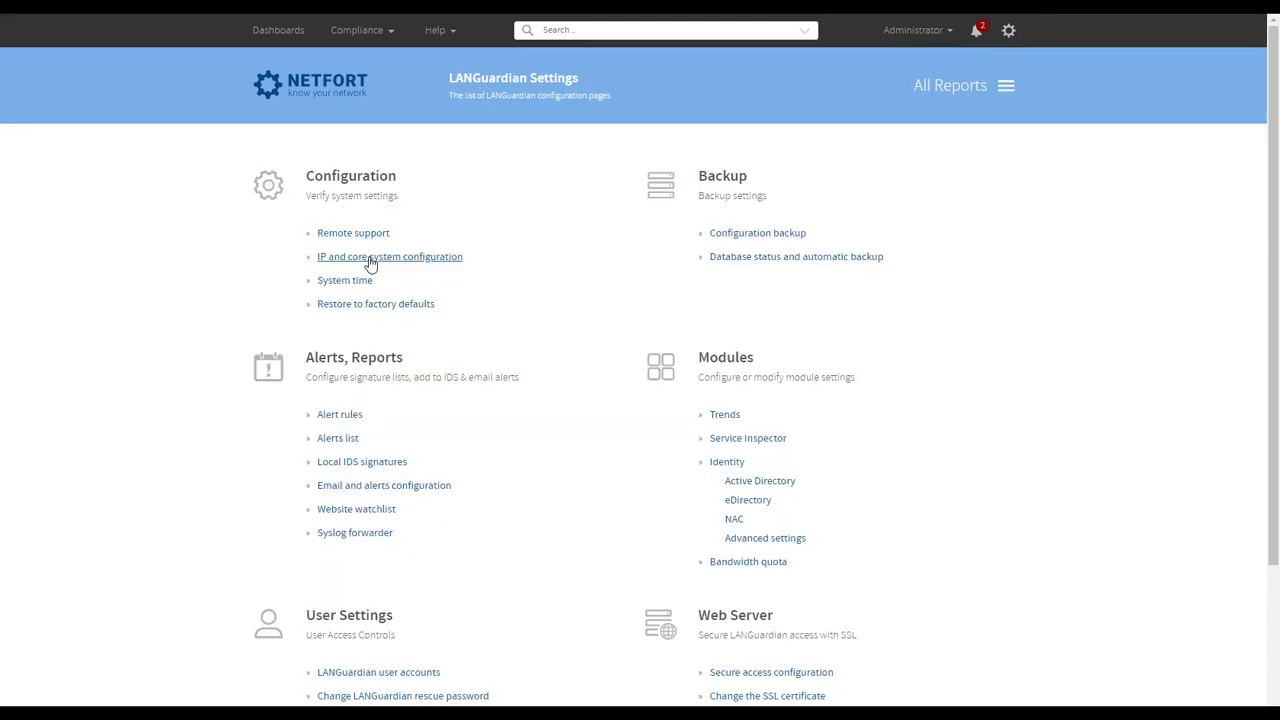
pyautogui.click(372, 262)
pyautogui.scroll(-3, 389, 394)
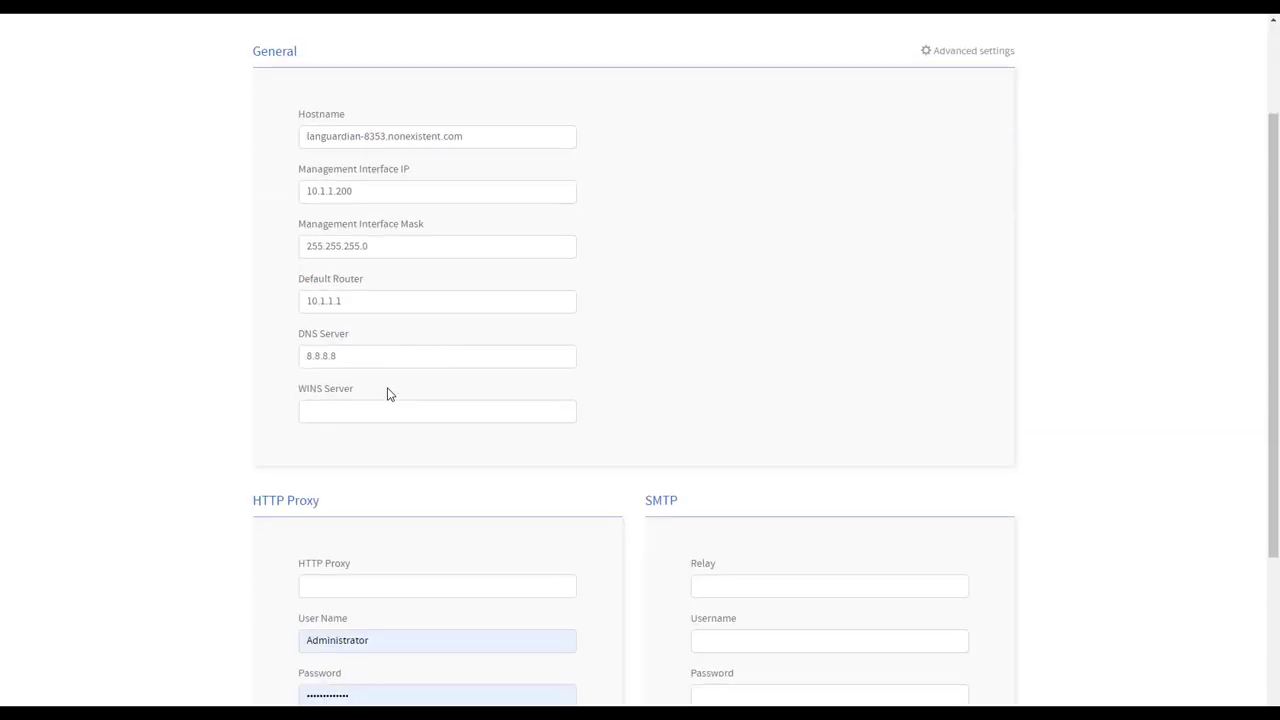
pyautogui.scroll(3, 360, 420)
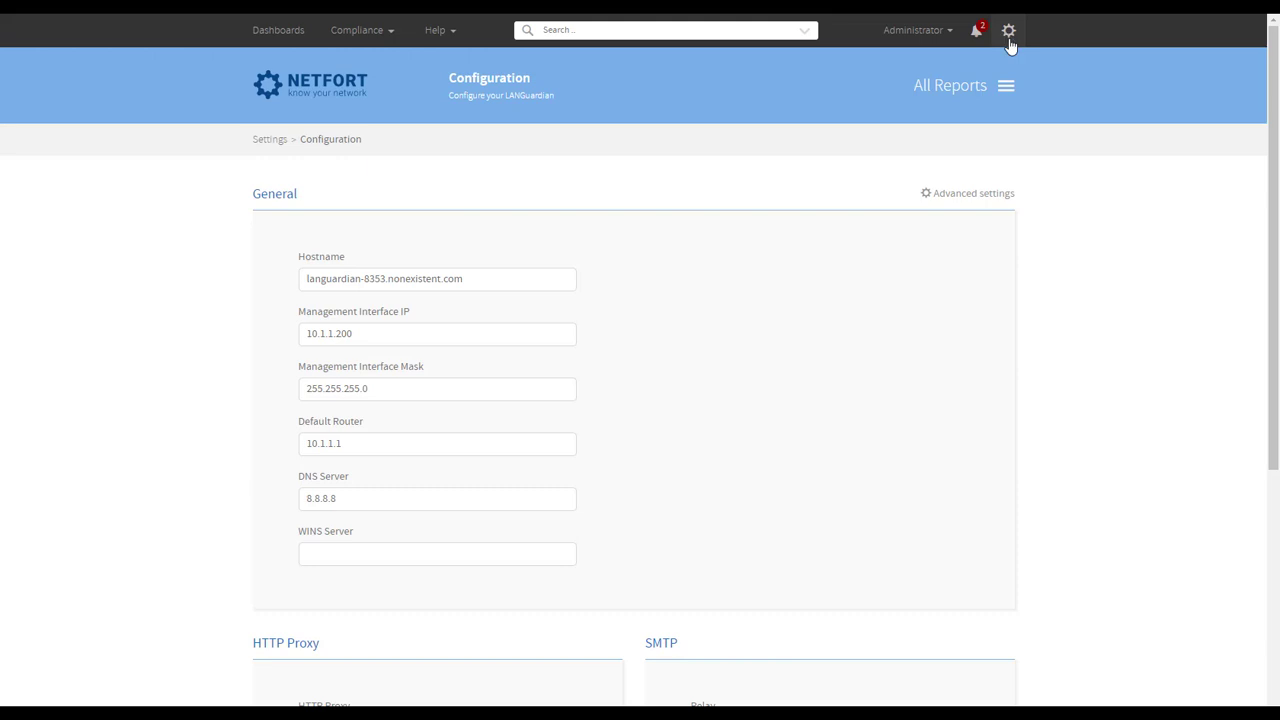
pyautogui.click(288, 93)
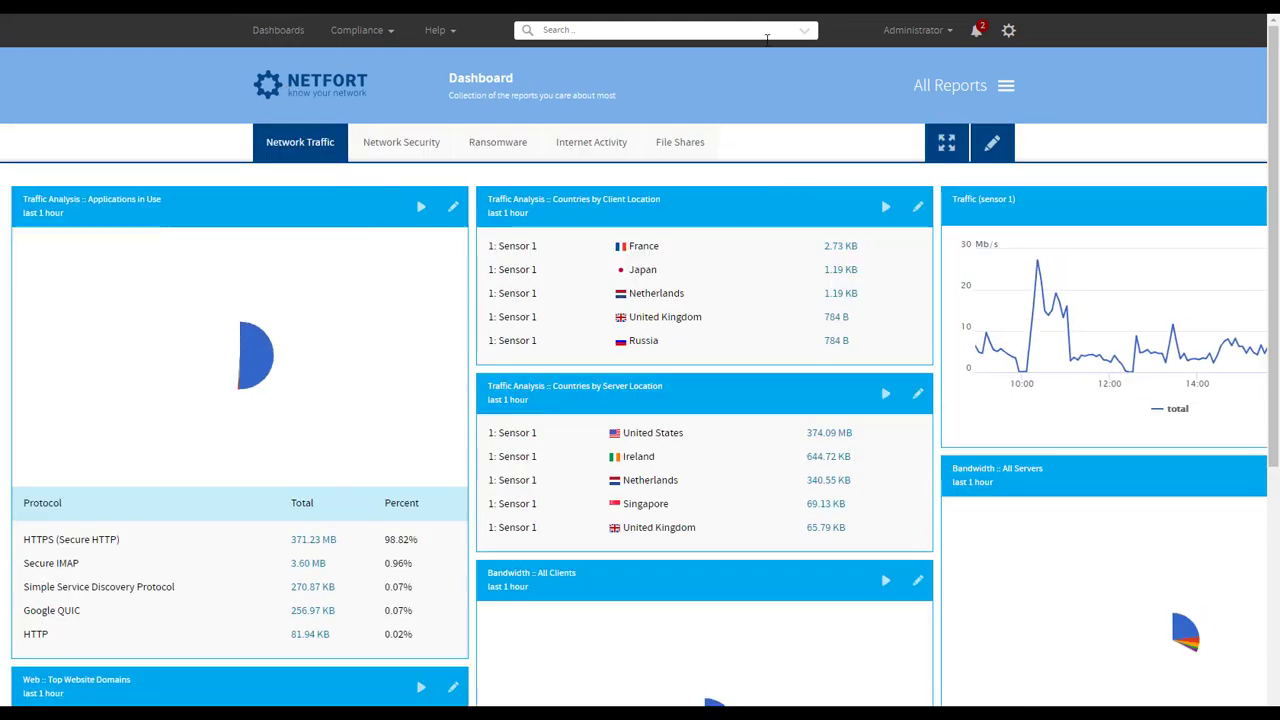
# Step: Open the settings of local Sensor 1 for editing and change its description to Core Switch Sensor
pyautogui.click(1009, 32)
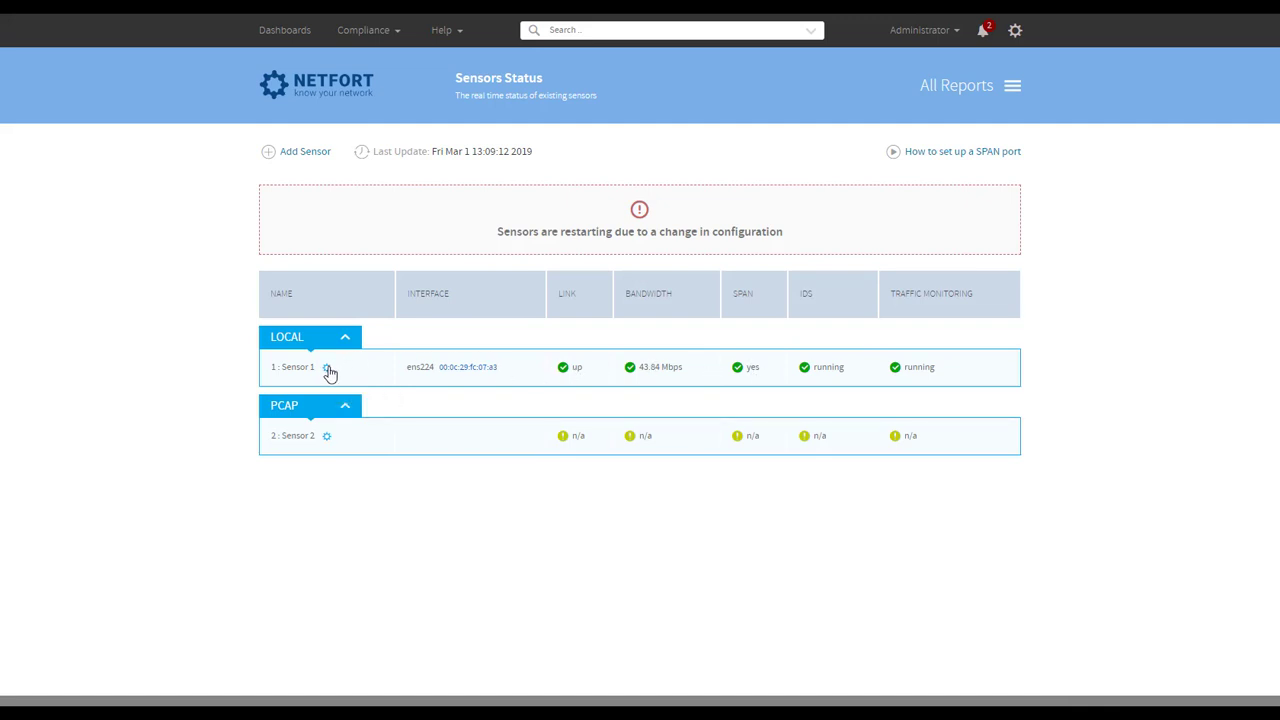
pyautogui.click(327, 369)
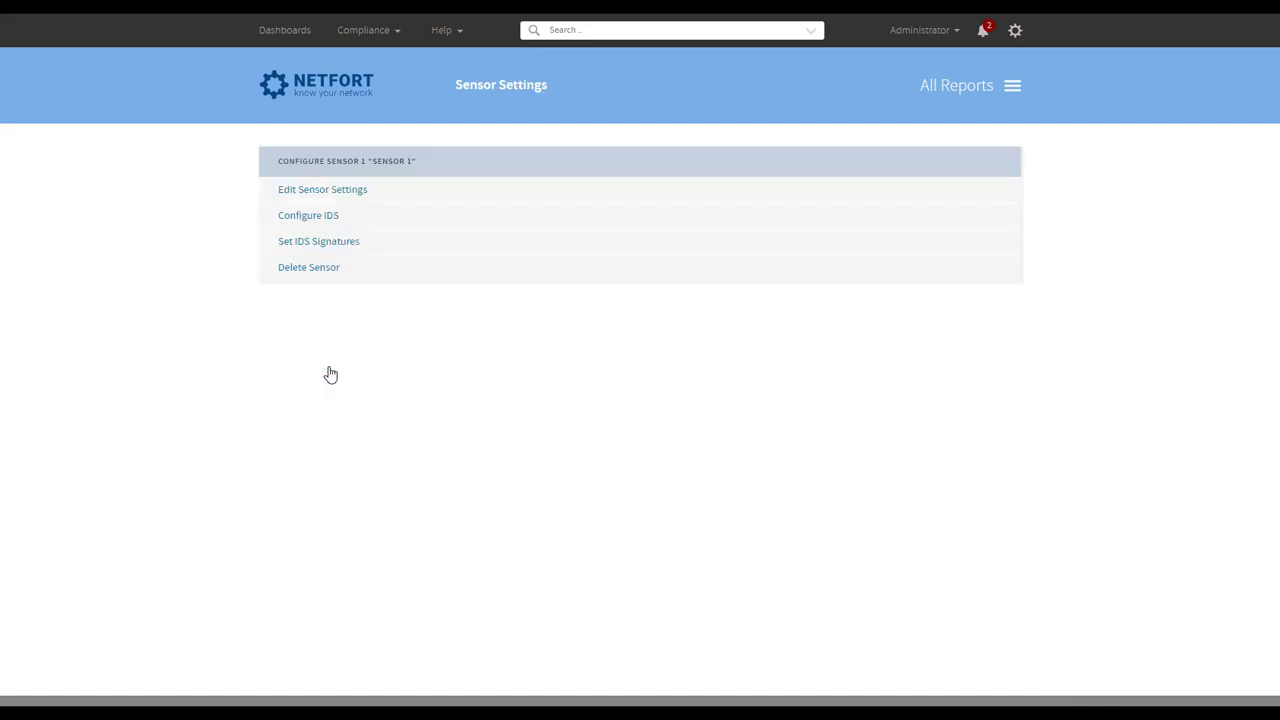
pyautogui.click(345, 191)
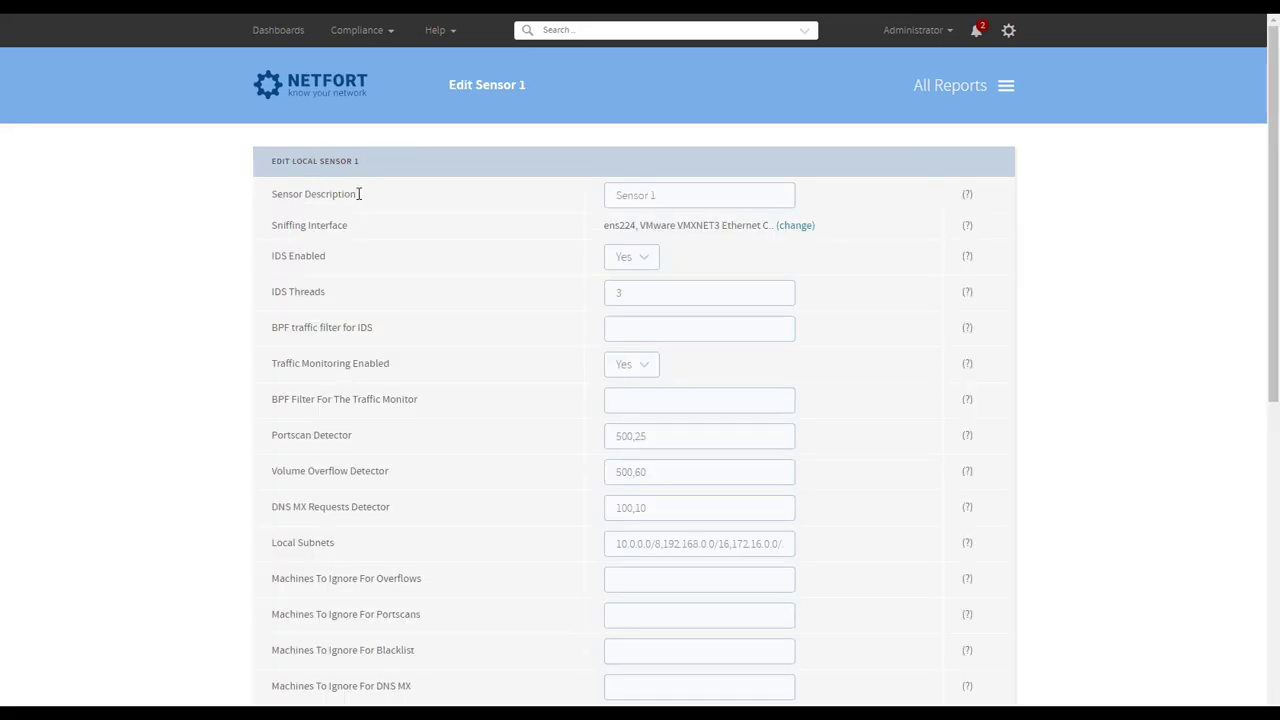
pyautogui.moveTo(663, 193); pyautogui.dragTo(565, 197)
pyautogui.write('Core Switch')
# Step: Examine the sensor's monitoring and detector settings and inspect the address ranges entered for its local subnets
pyautogui.scroll(-1, 620, 285)
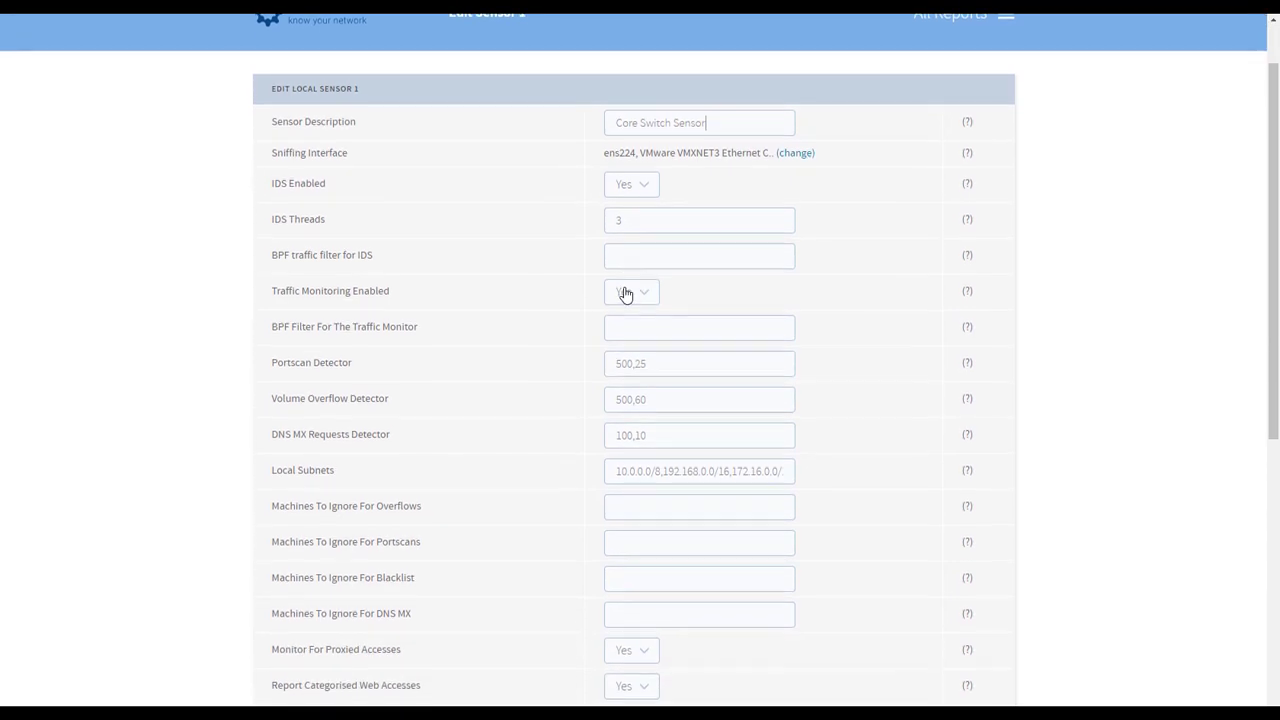
pyautogui.scroll(-1, 646, 294)
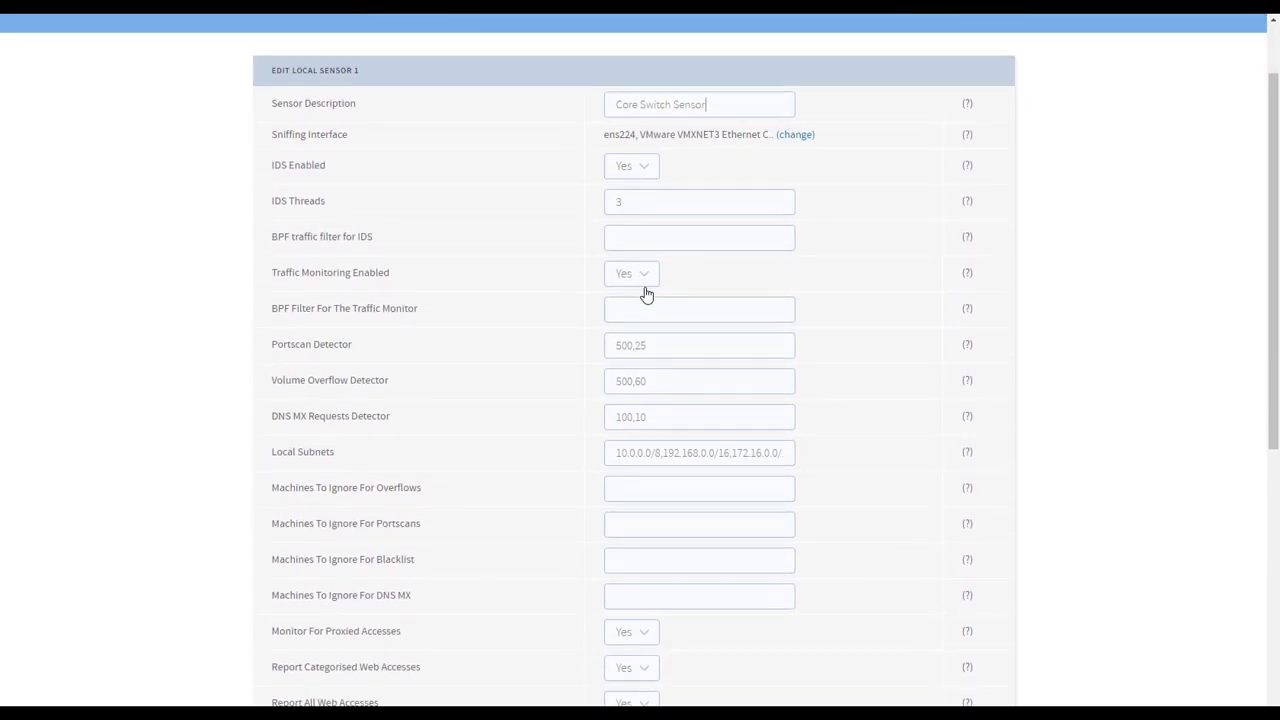
pyautogui.scroll(-3, 646, 294)
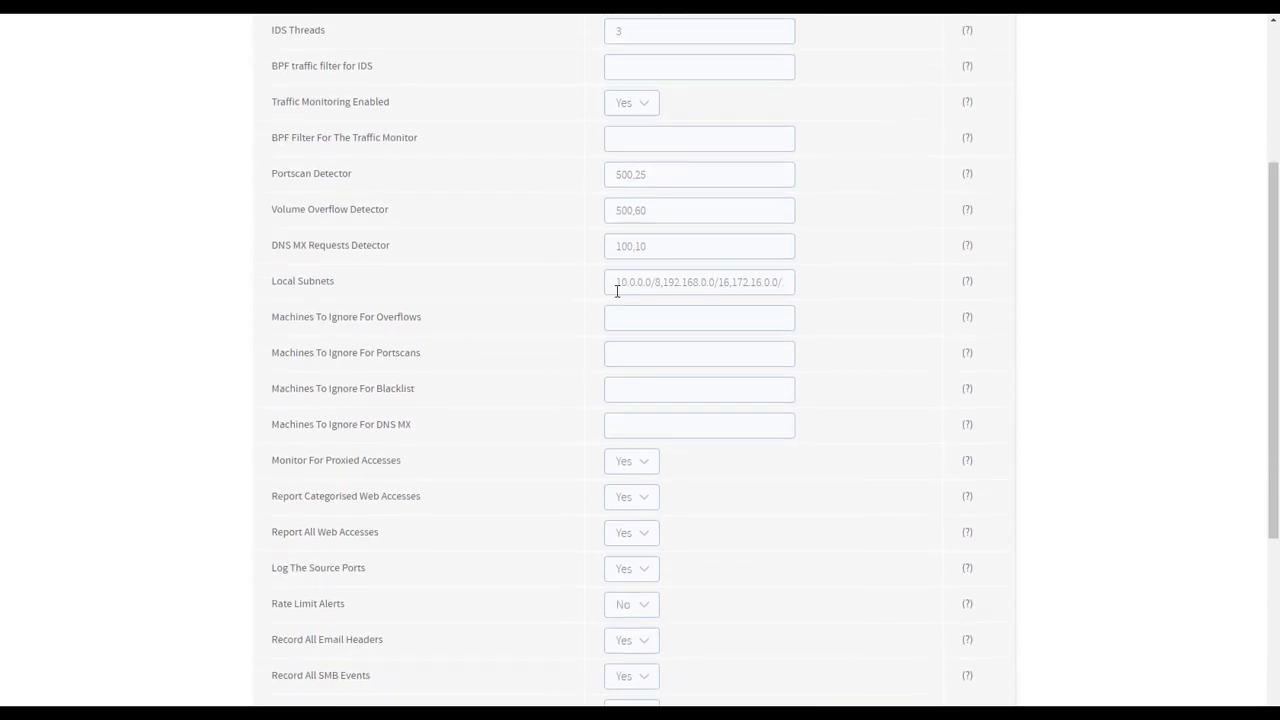
pyautogui.scroll(-1, 617, 285)
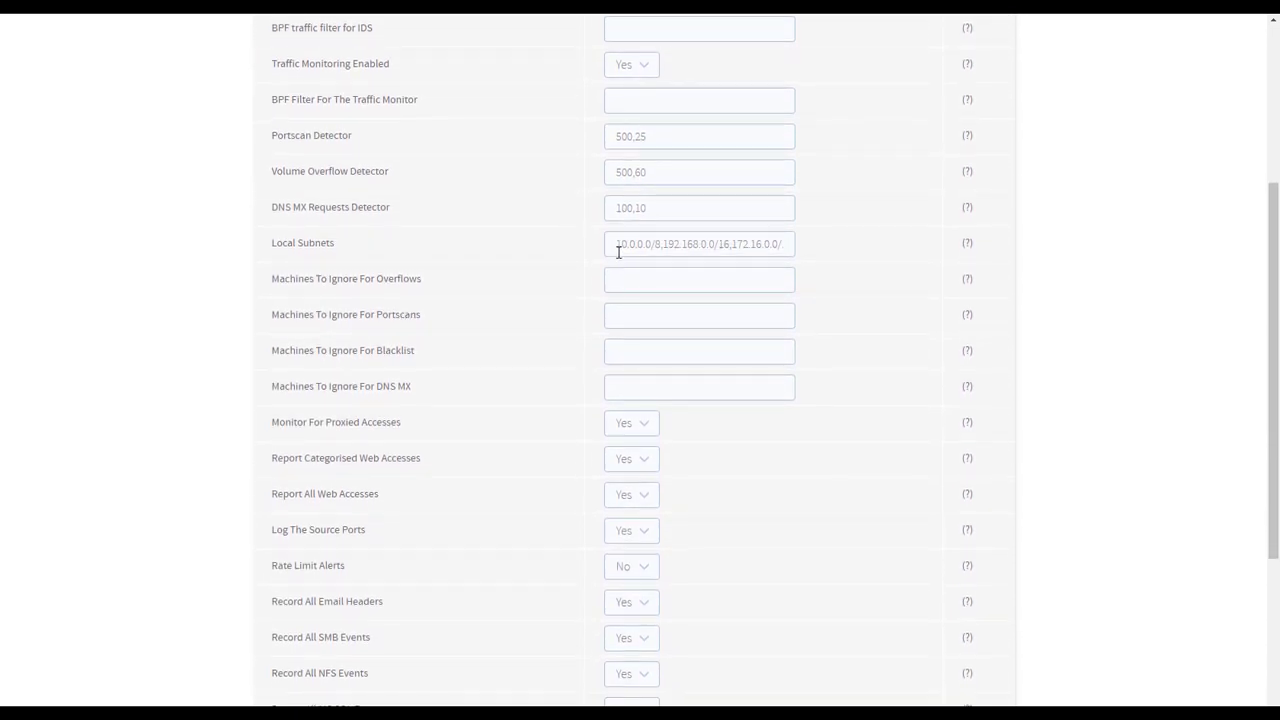
pyautogui.moveTo(620, 249); pyautogui.dragTo(816, 258)
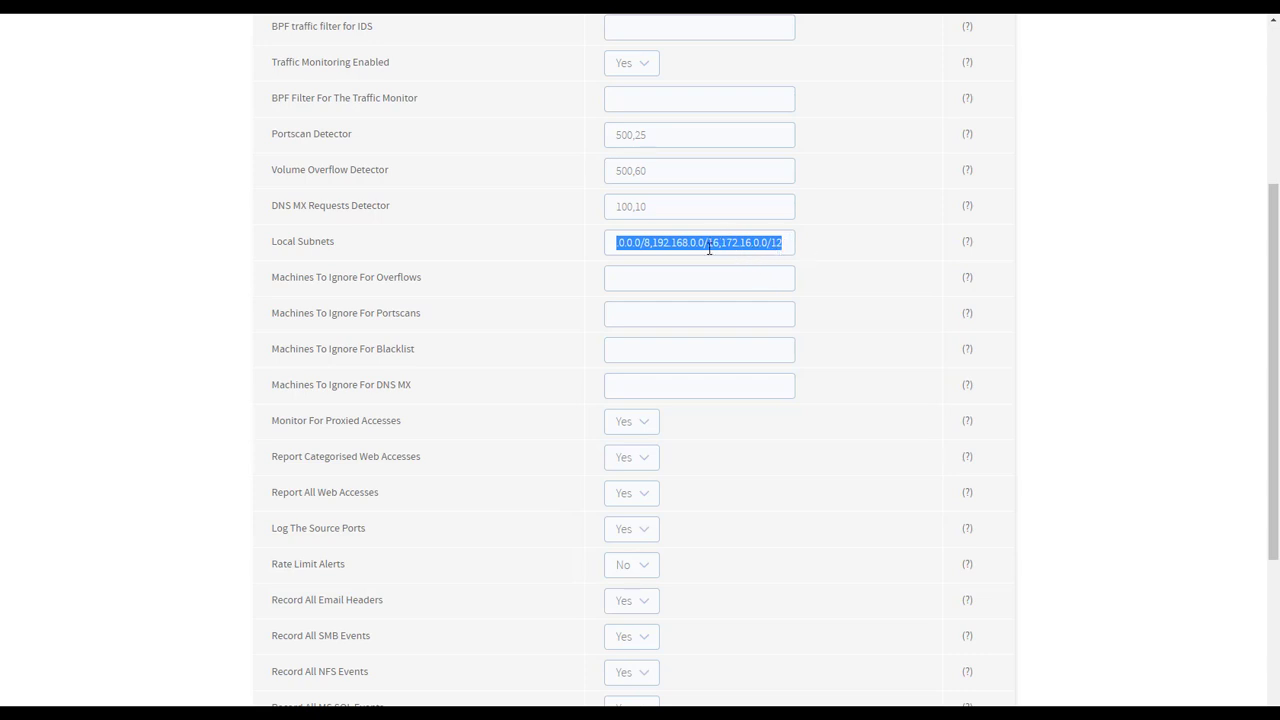
pyautogui.moveTo(760, 245); pyautogui.dragTo(648, 246)
pyautogui.click(784, 247)
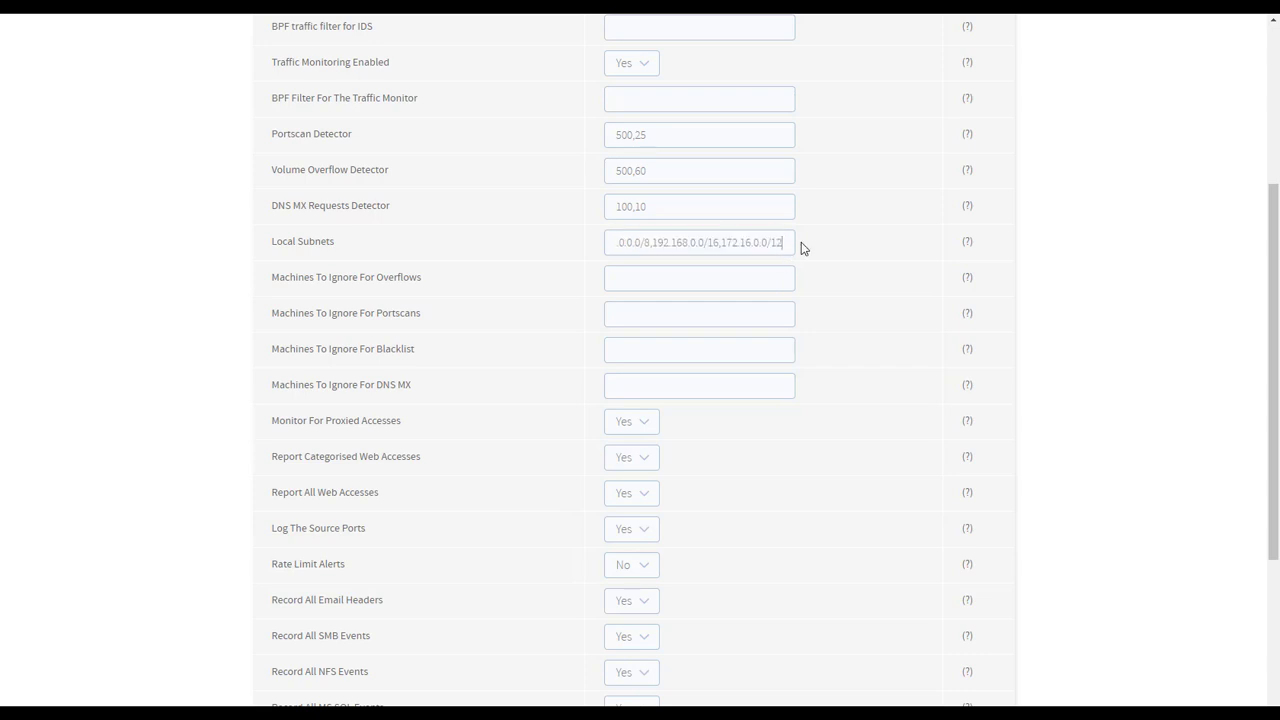
# Step: Inspect the sensor's local subnets and the HOME_NET address ranges in its IDS variables, and return to the dashboard
pyautogui.moveTo(787, 242); pyautogui.dragTo(543, 243)
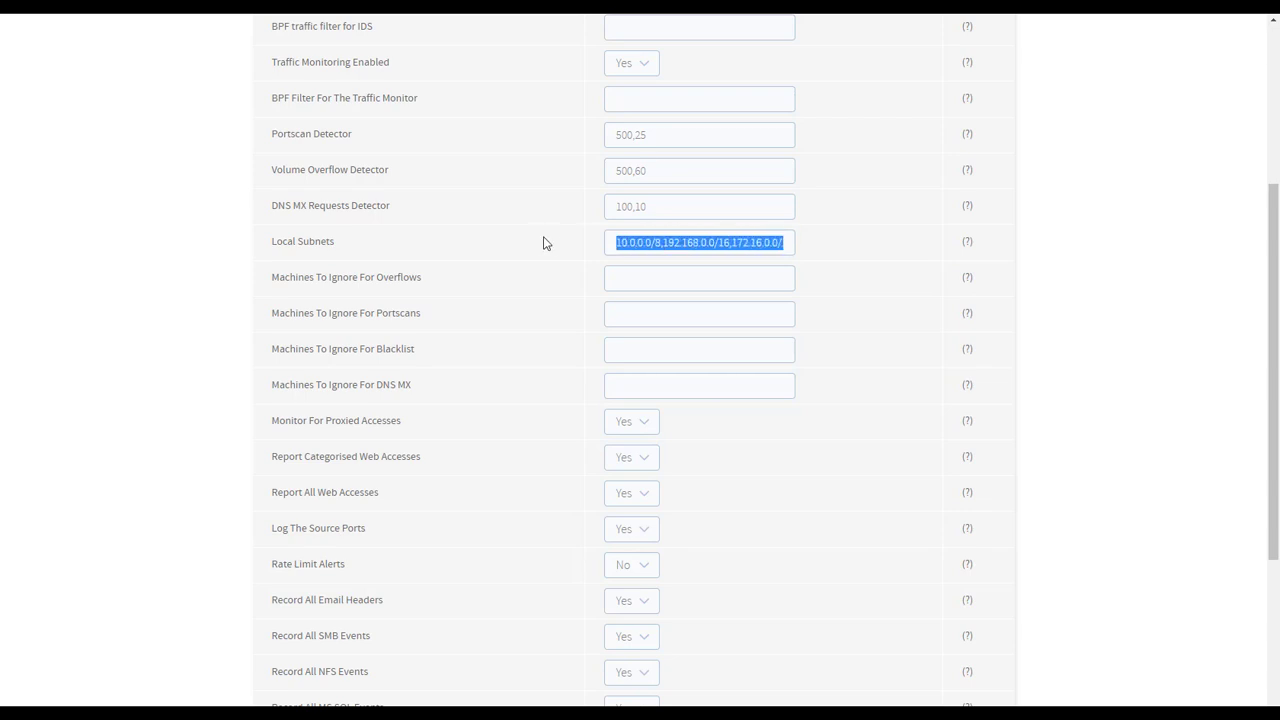
pyautogui.scroll(3, 655, 253)
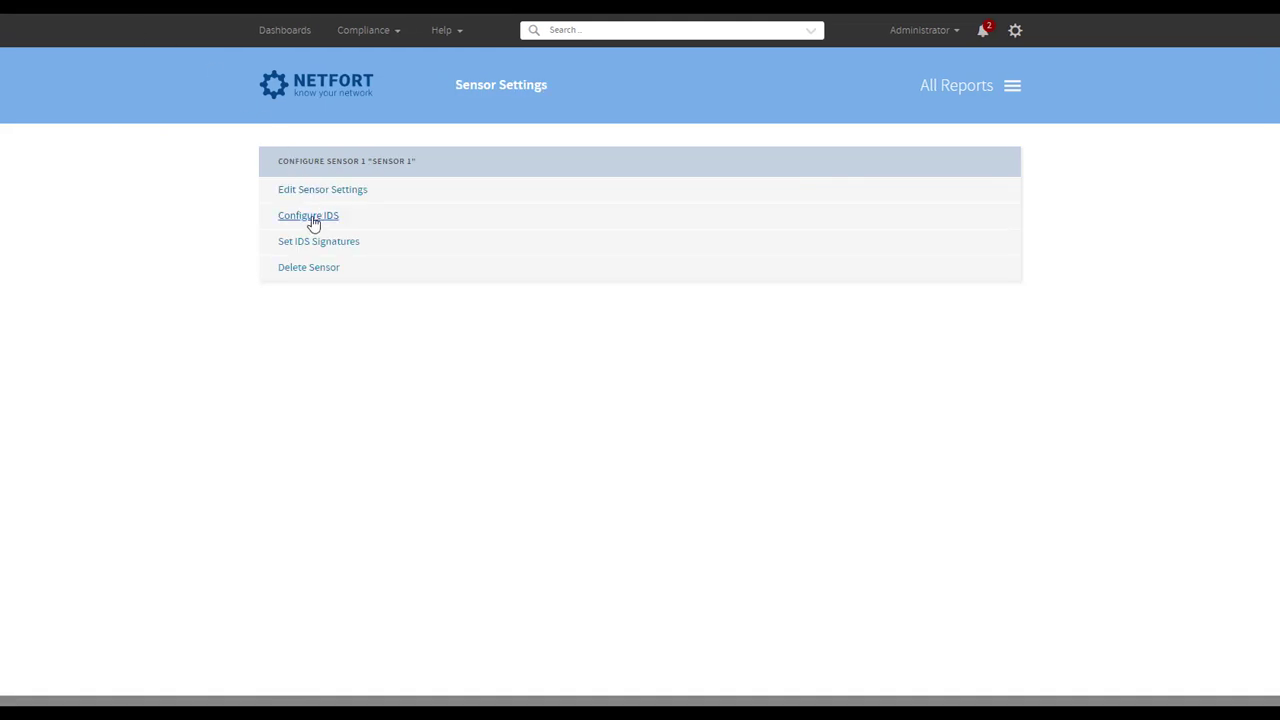
pyautogui.click(310, 216)
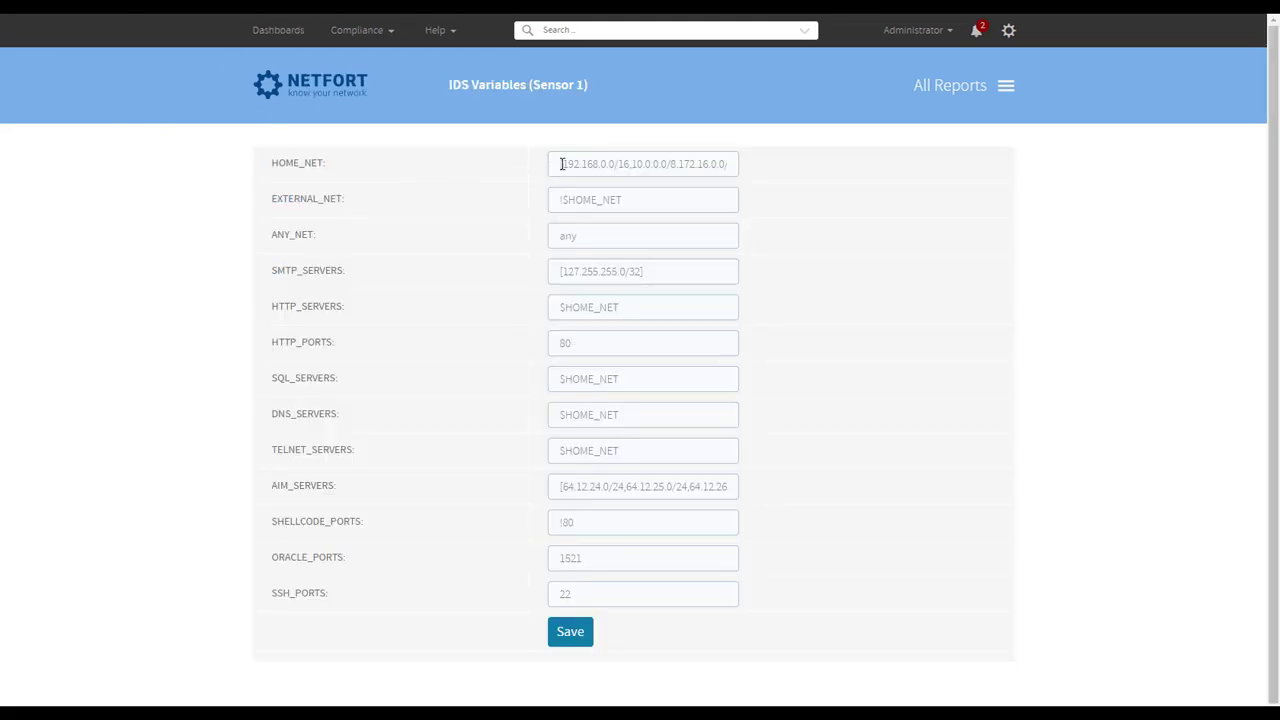
pyautogui.moveTo(562, 164); pyautogui.dragTo(733, 158)
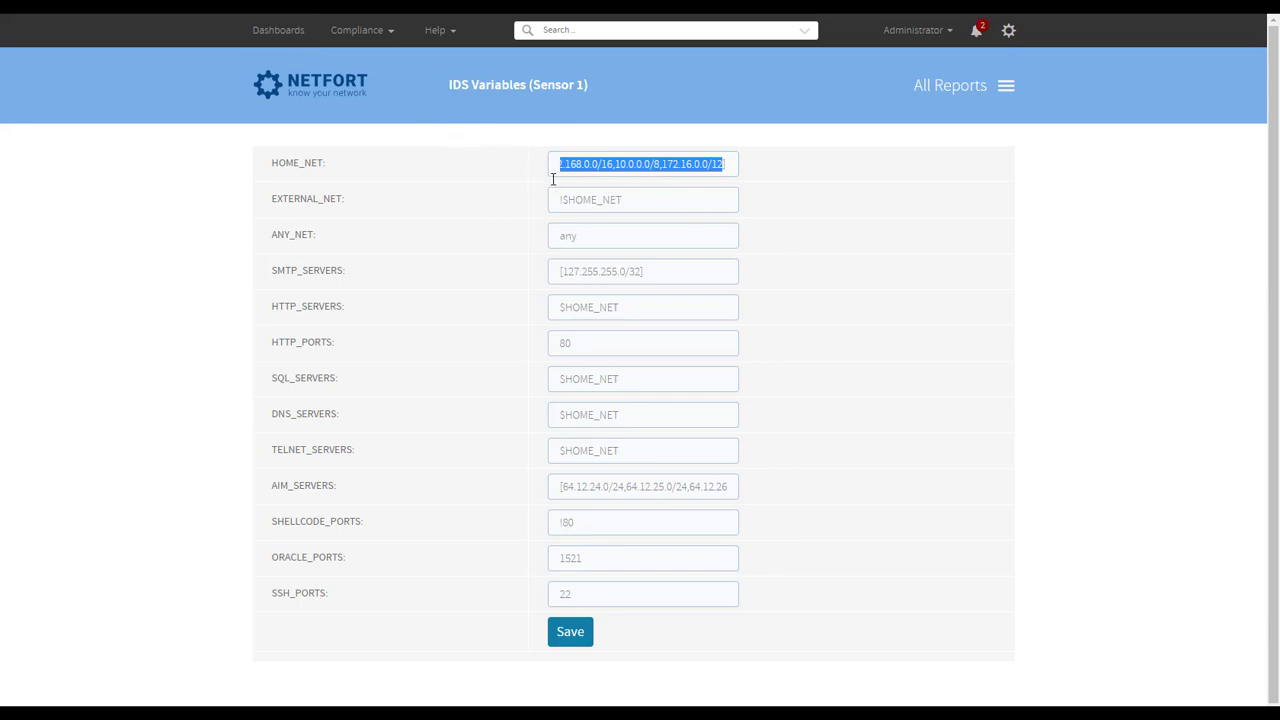
pyautogui.click(279, 33)
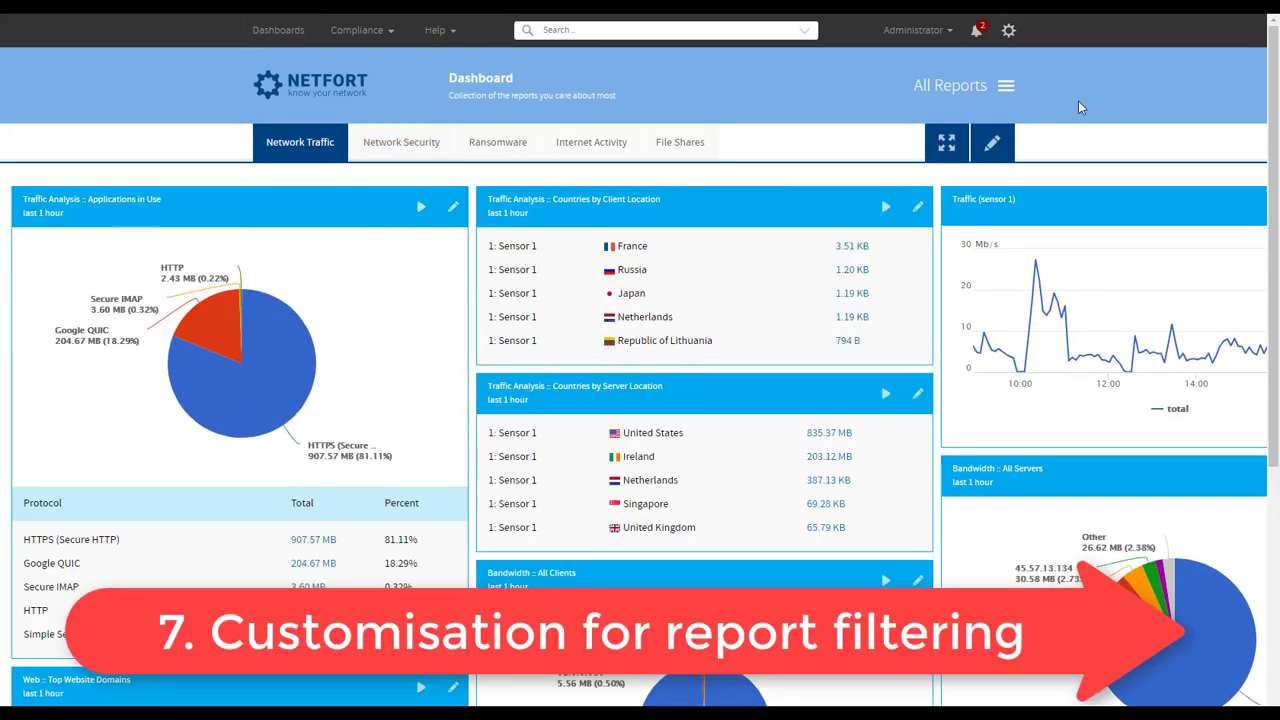
# Step: Open the report variables under customisation and copy Network_External's subnet list 10.0.0.0/8,192.168.0.0/16,172.16.0.0/12 without the leading exclamation mark
pyautogui.click(1008, 32)
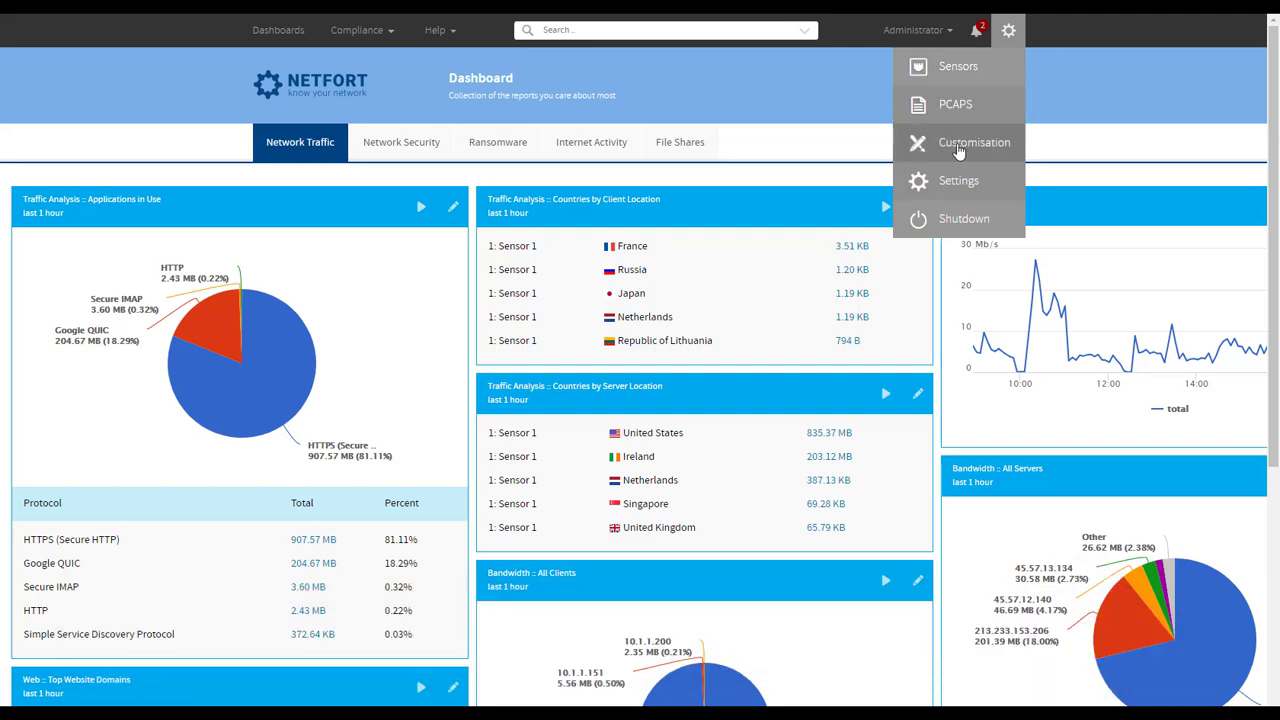
pyautogui.click(957, 149)
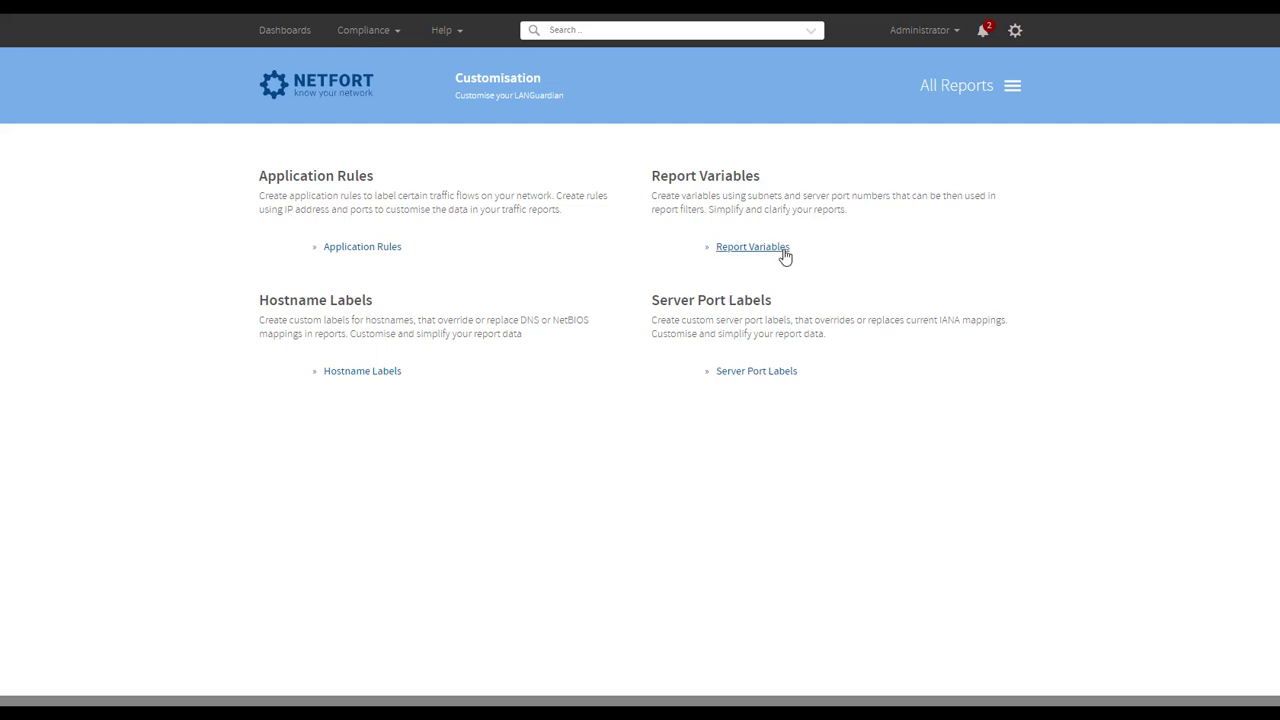
pyautogui.click(784, 255)
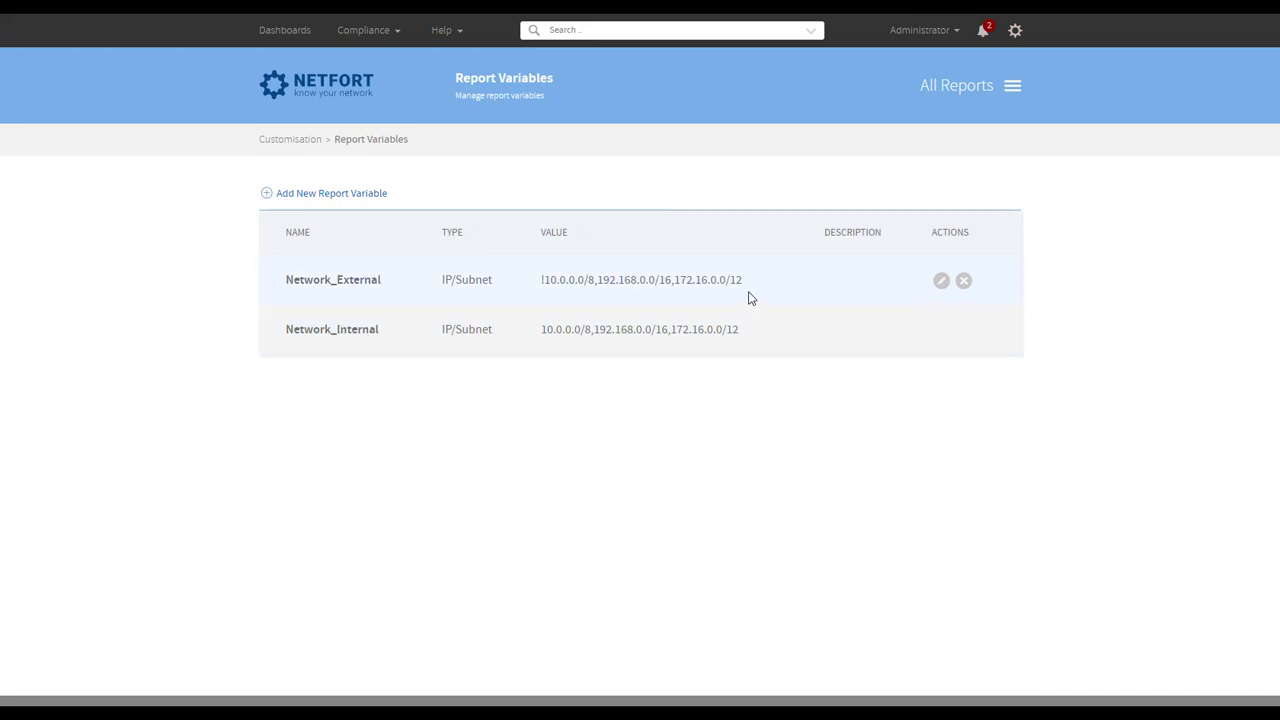
pyautogui.moveTo(748, 286); pyautogui.dragTo(552, 284)
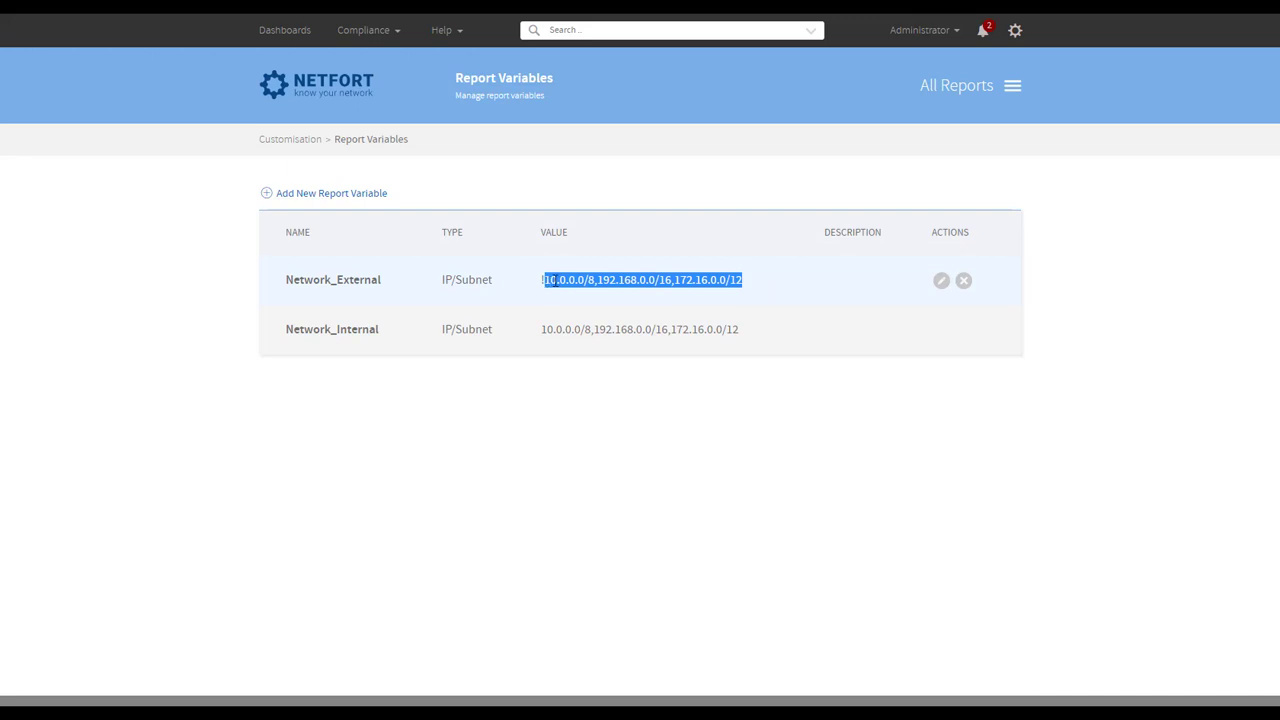
pyautogui.rightClick(553, 281)
pyautogui.click(585, 292)
# Step: Delete the Network_External and Network_Internal report variables
pyautogui.click(963, 280)
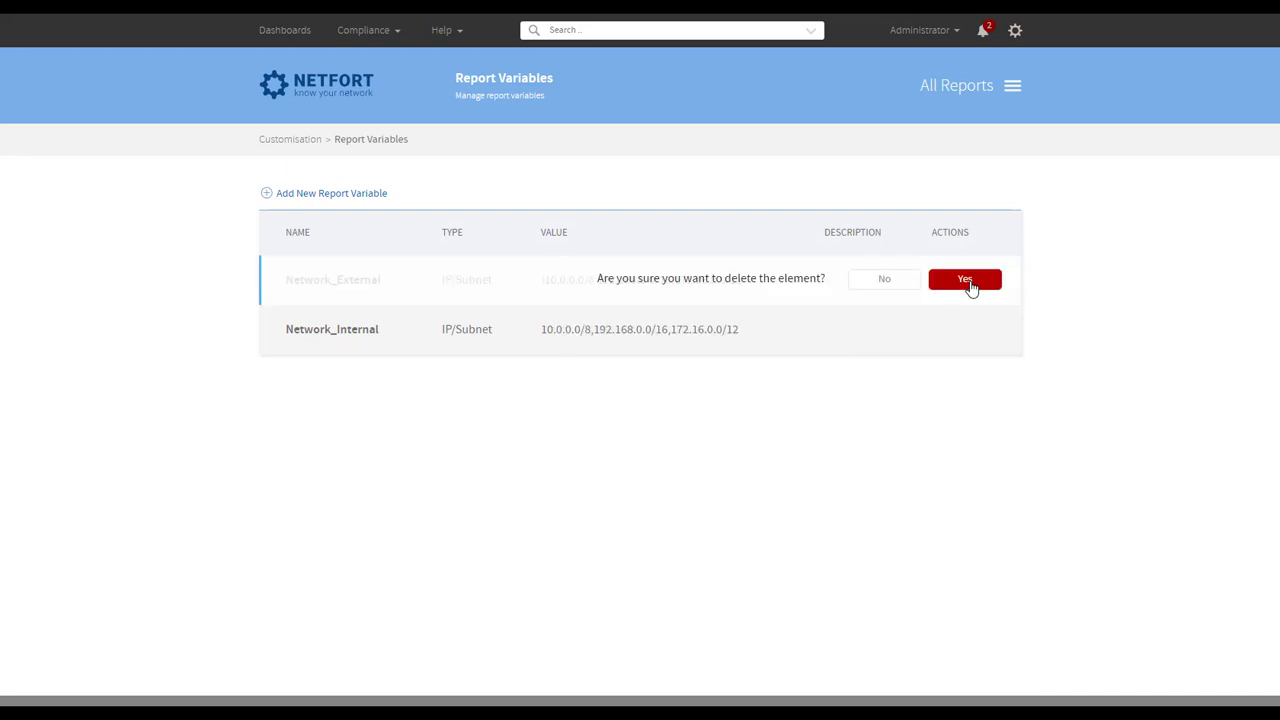
pyautogui.click(966, 285)
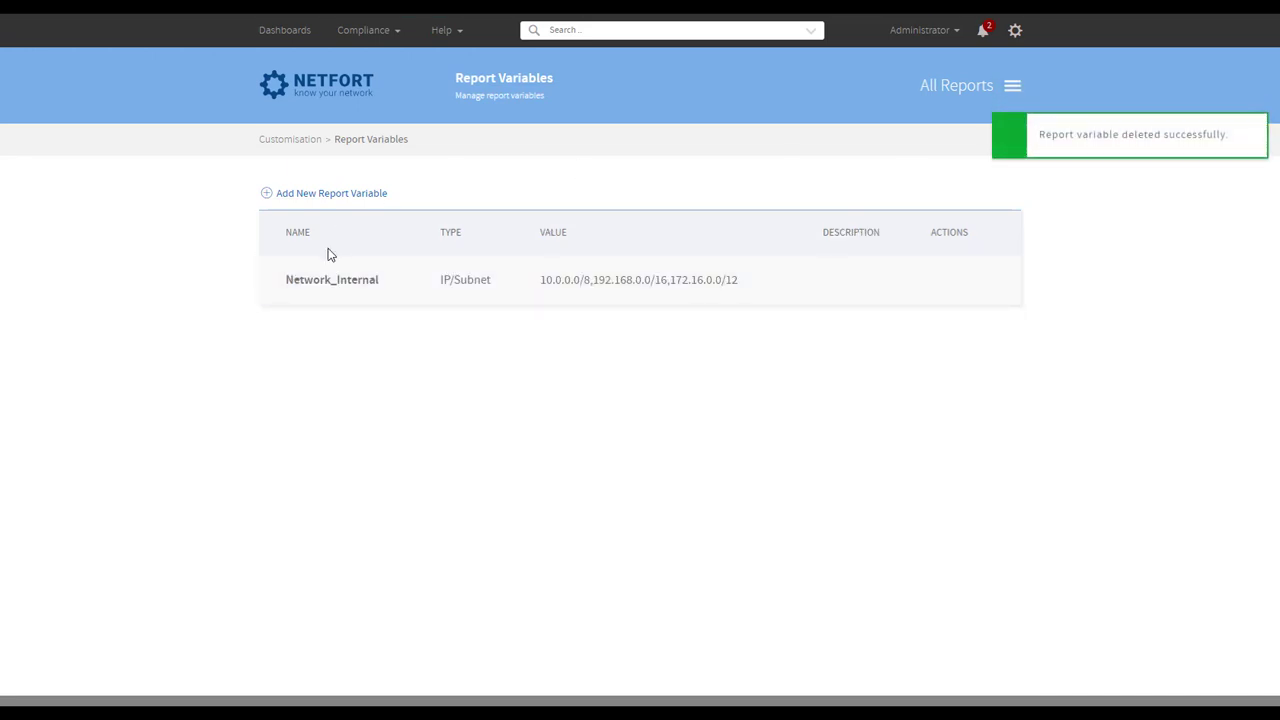
pyautogui.click(966, 281)
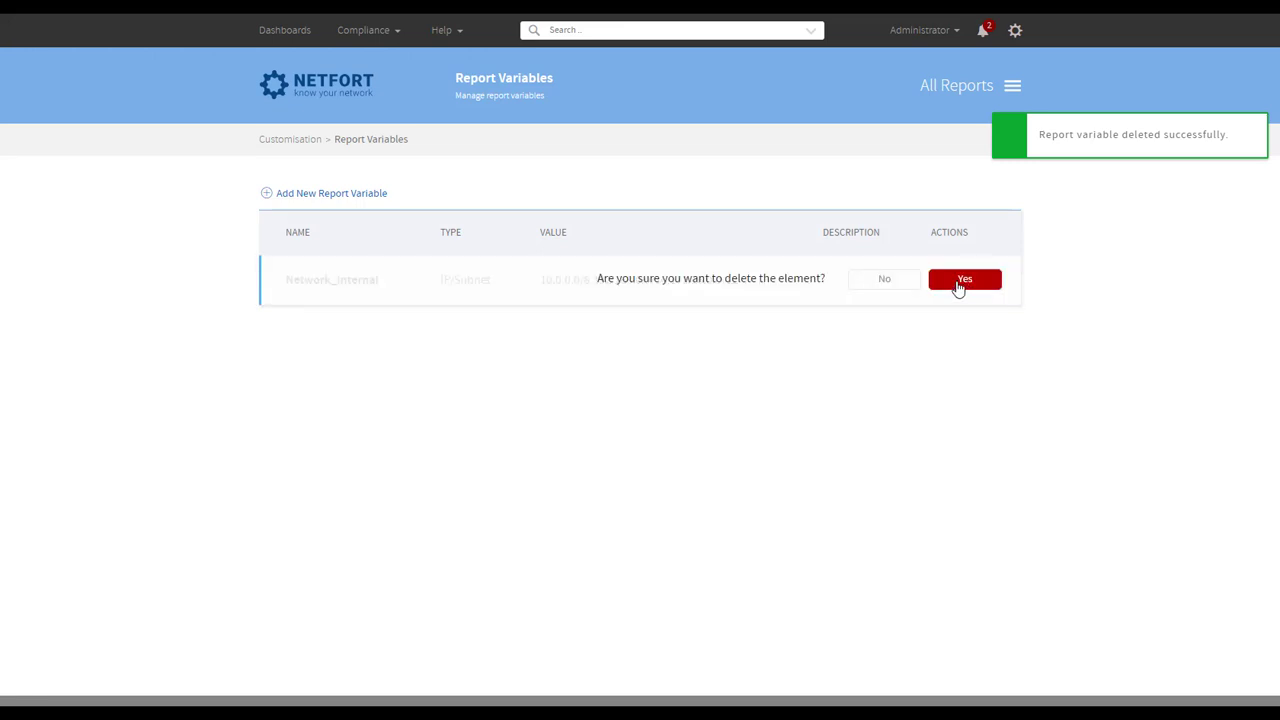
pyautogui.click(960, 284)
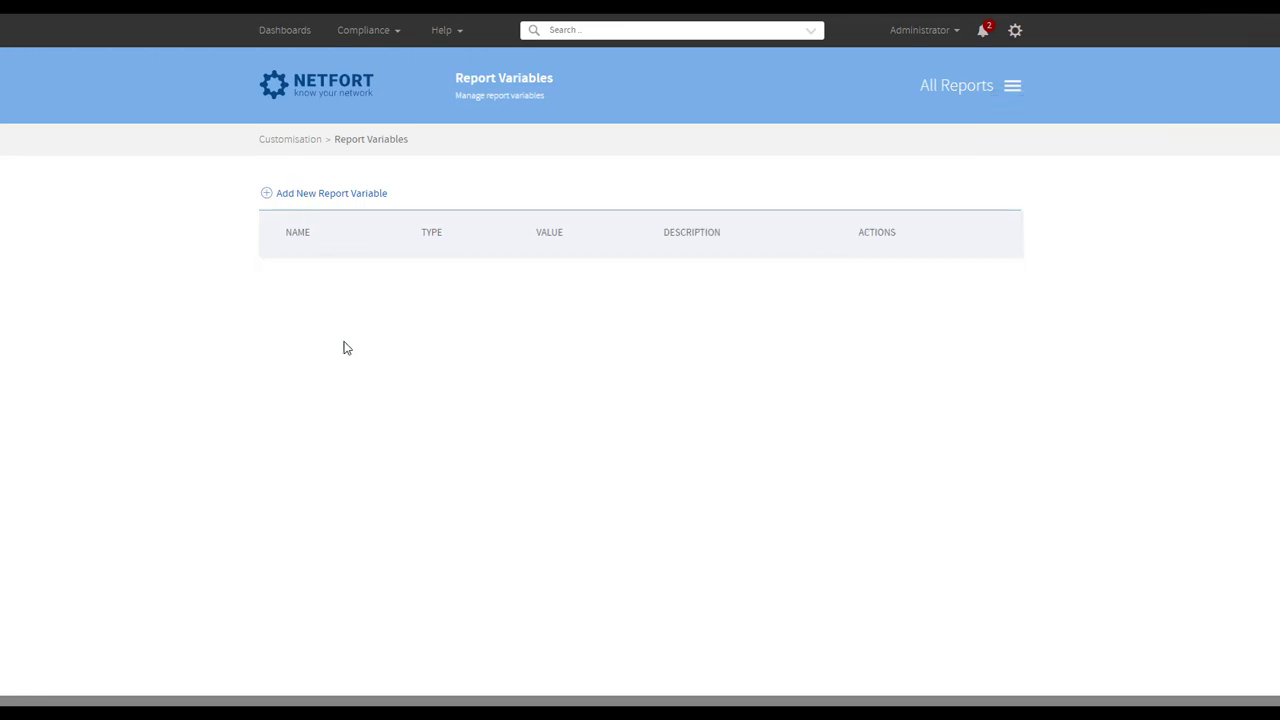
# Step: Add an IP/Subnet report variable named Network_Internal with the value 10.0.0.0/8,192.168.0.0/16,172.16.0.0/12 and save it
pyautogui.click(365, 200)
pyautogui.click(612, 265)
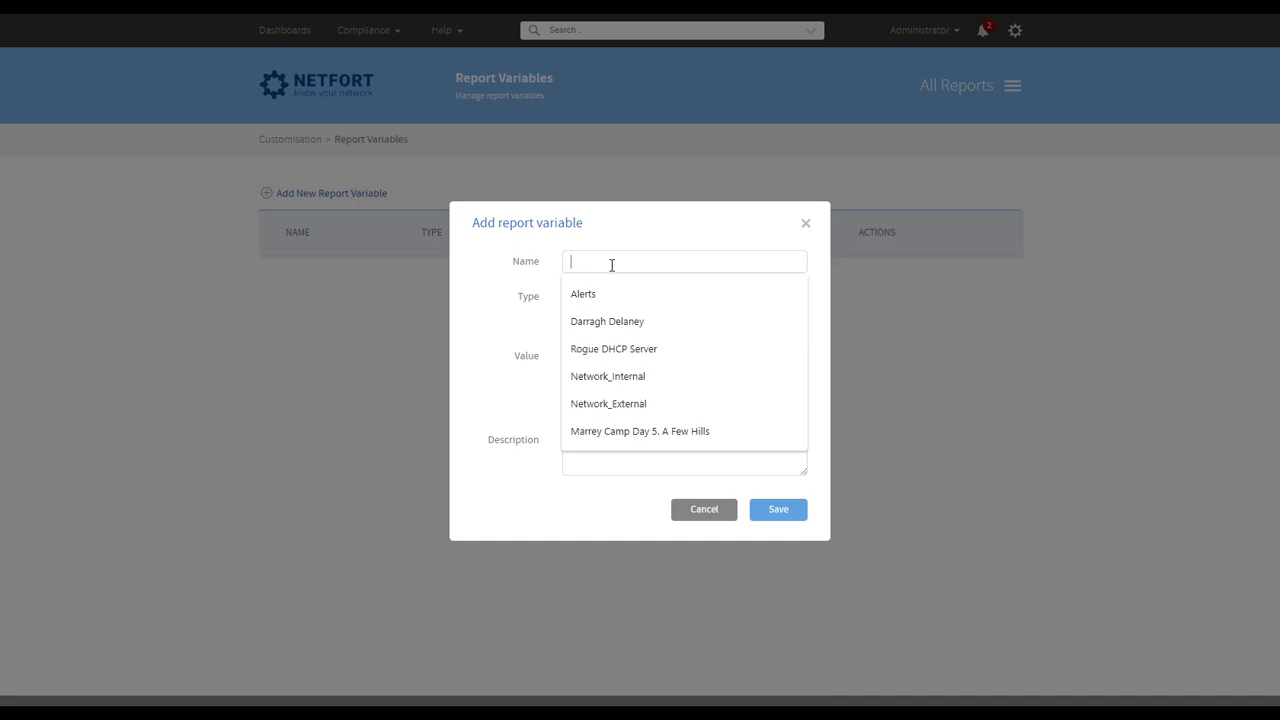
pyautogui.click(651, 375)
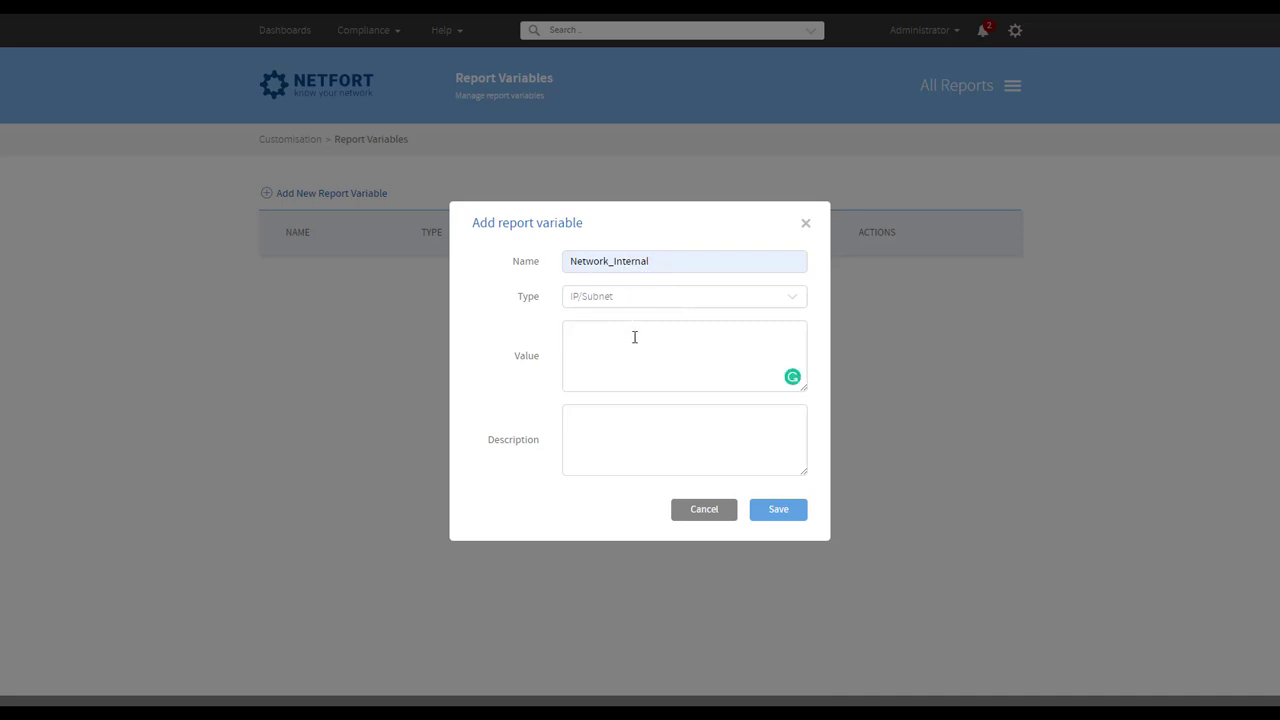
pyautogui.hotkey('ctrl', 'v')
pyautogui.click(789, 516)
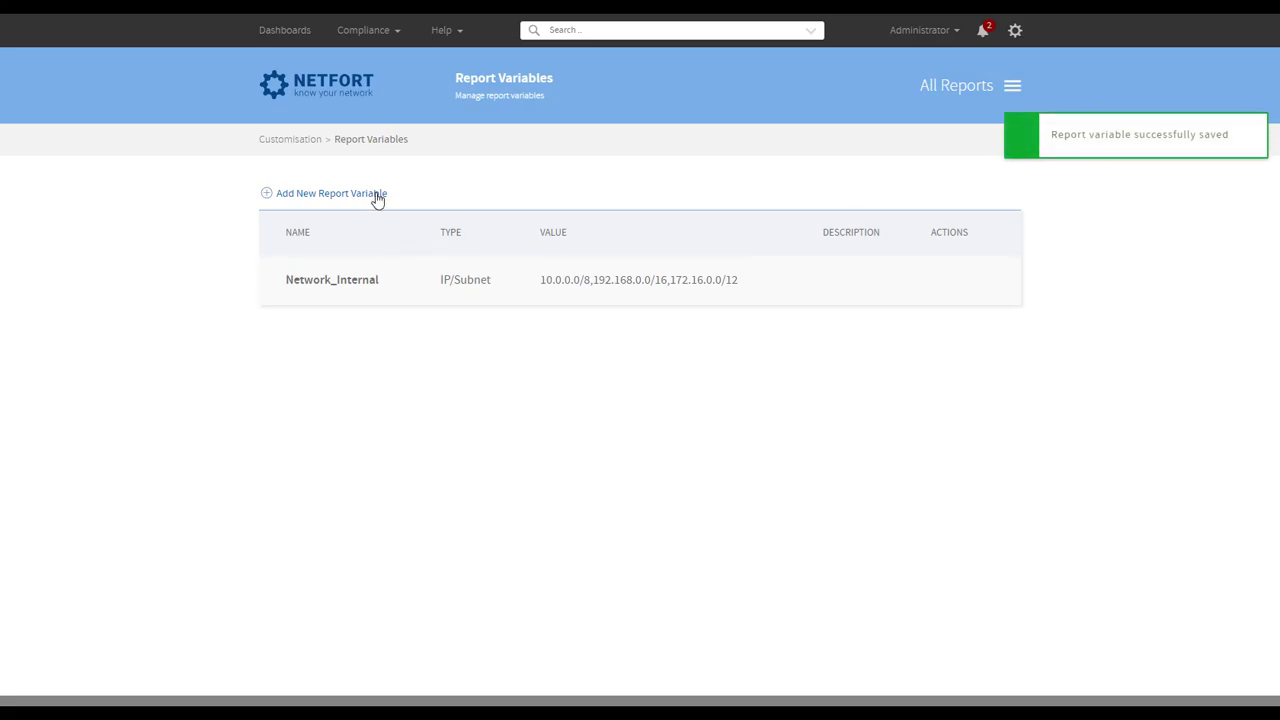
# Step: Add an IP/Subnet report variable named Network_External with the negated value !10.0.0.0/8,192.168.0.0/16,172.16.0.0/12 and save it
pyautogui.click(378, 195)
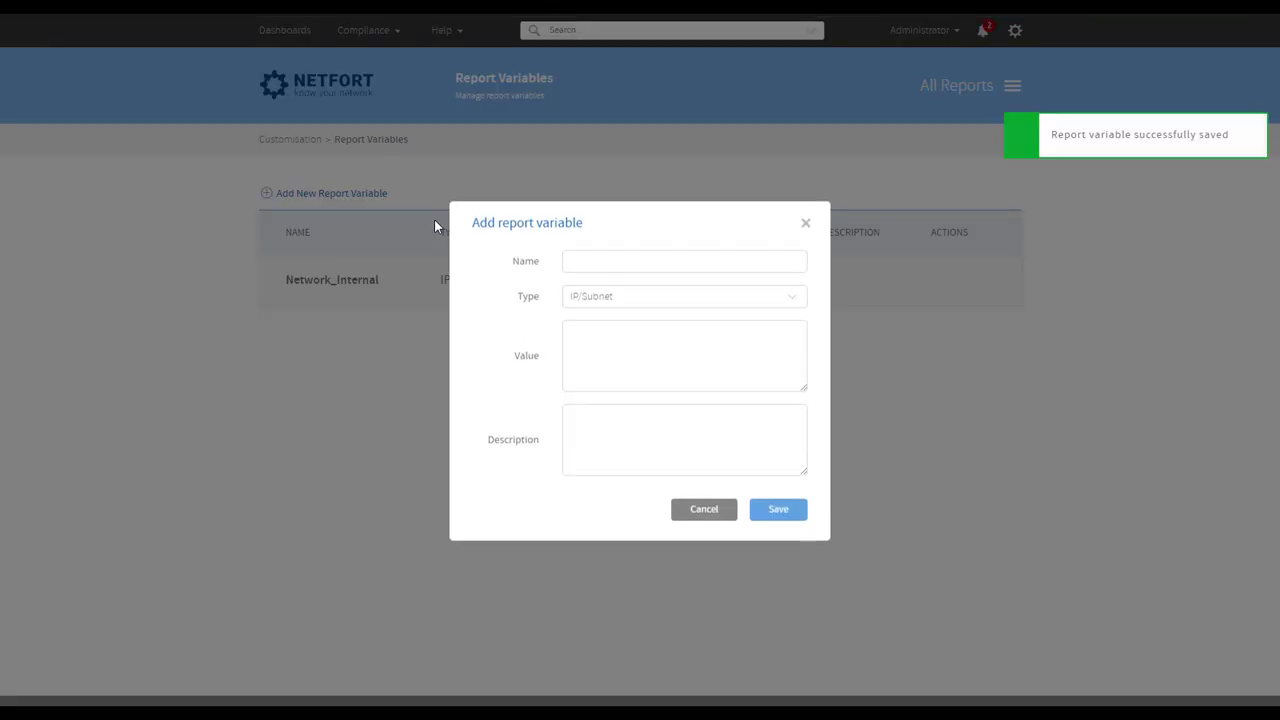
pyautogui.click(604, 257)
pyautogui.click(652, 405)
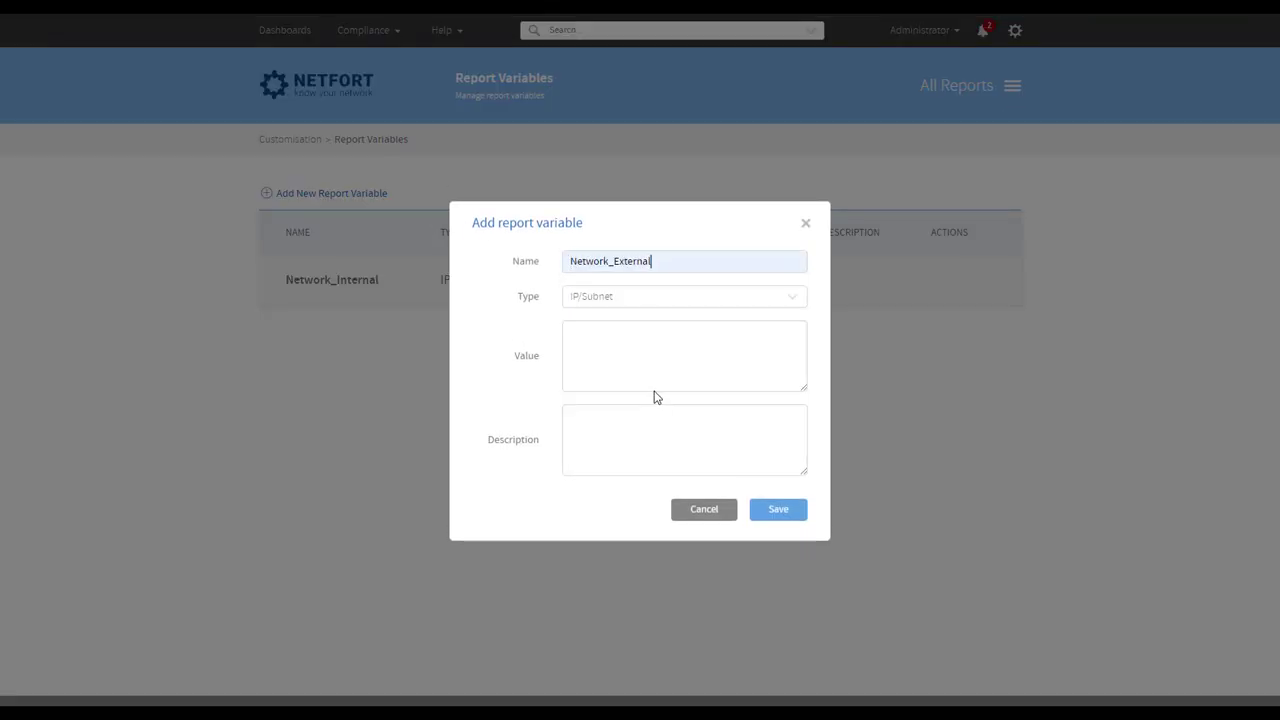
pyautogui.click(606, 331)
pyautogui.rightClick(631, 340)
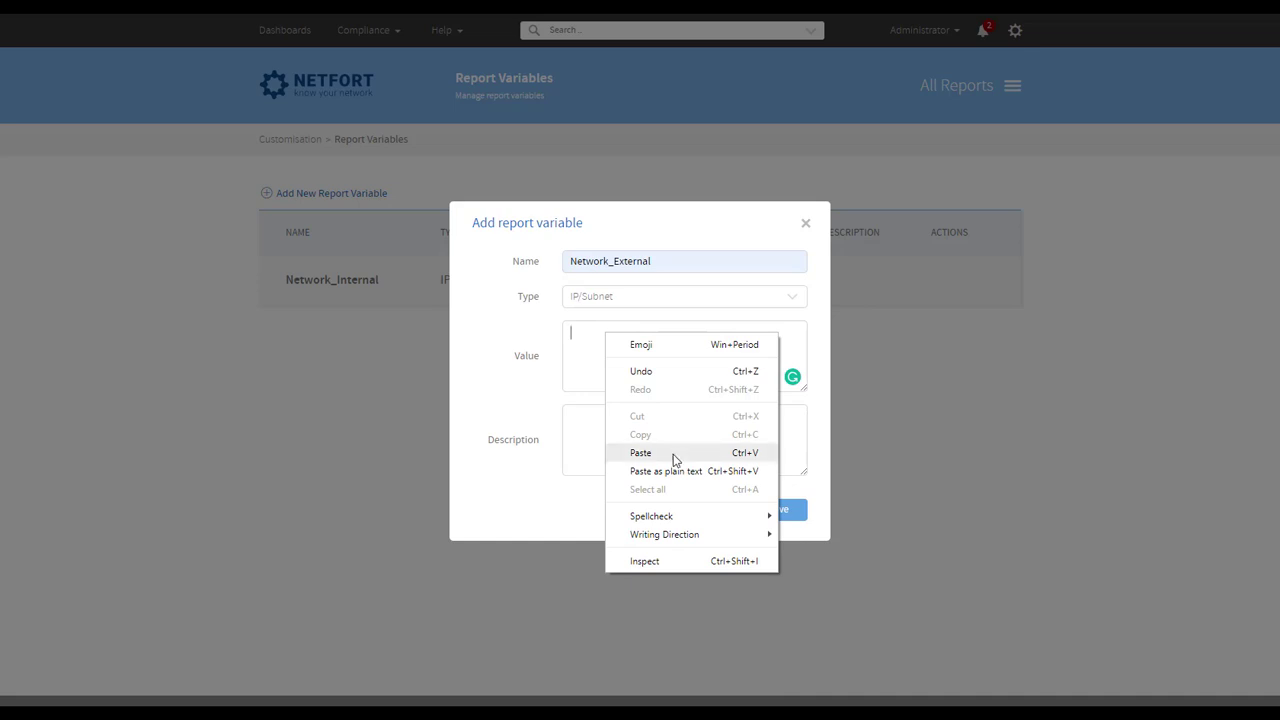
pyautogui.click(671, 452)
pyautogui.click(569, 336)
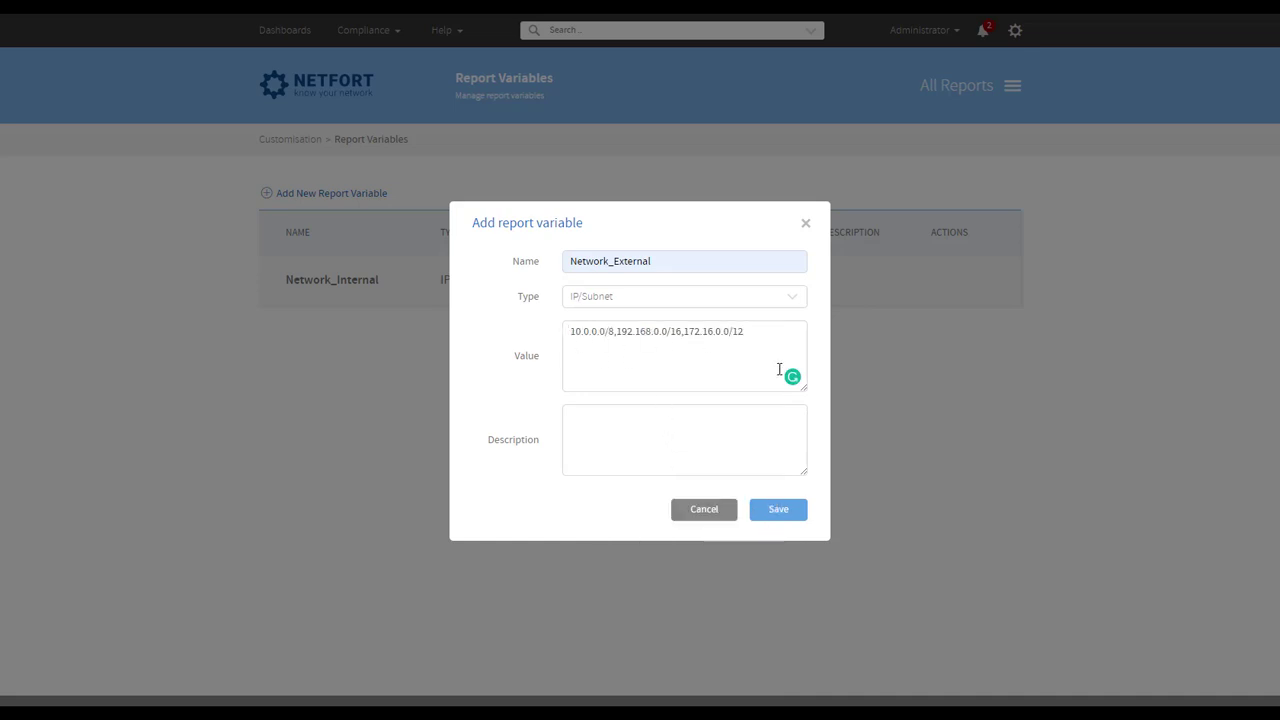
pyautogui.write('!')
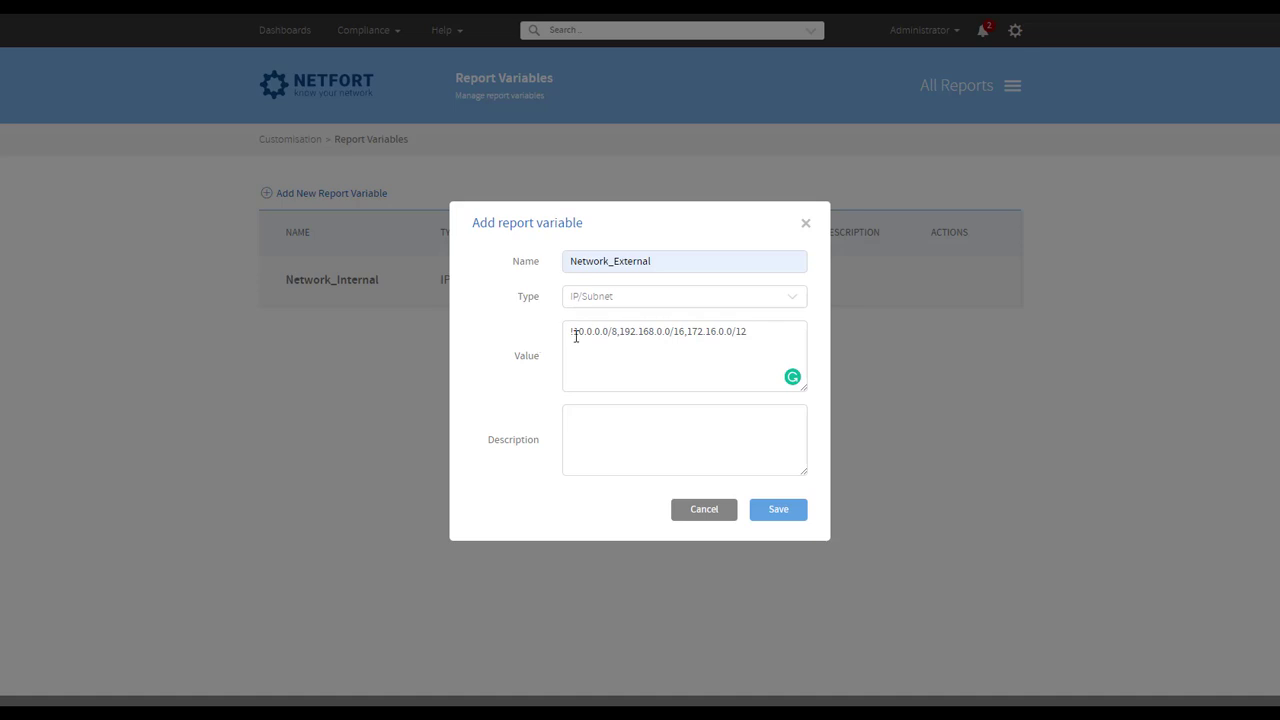
pyautogui.click(785, 512)
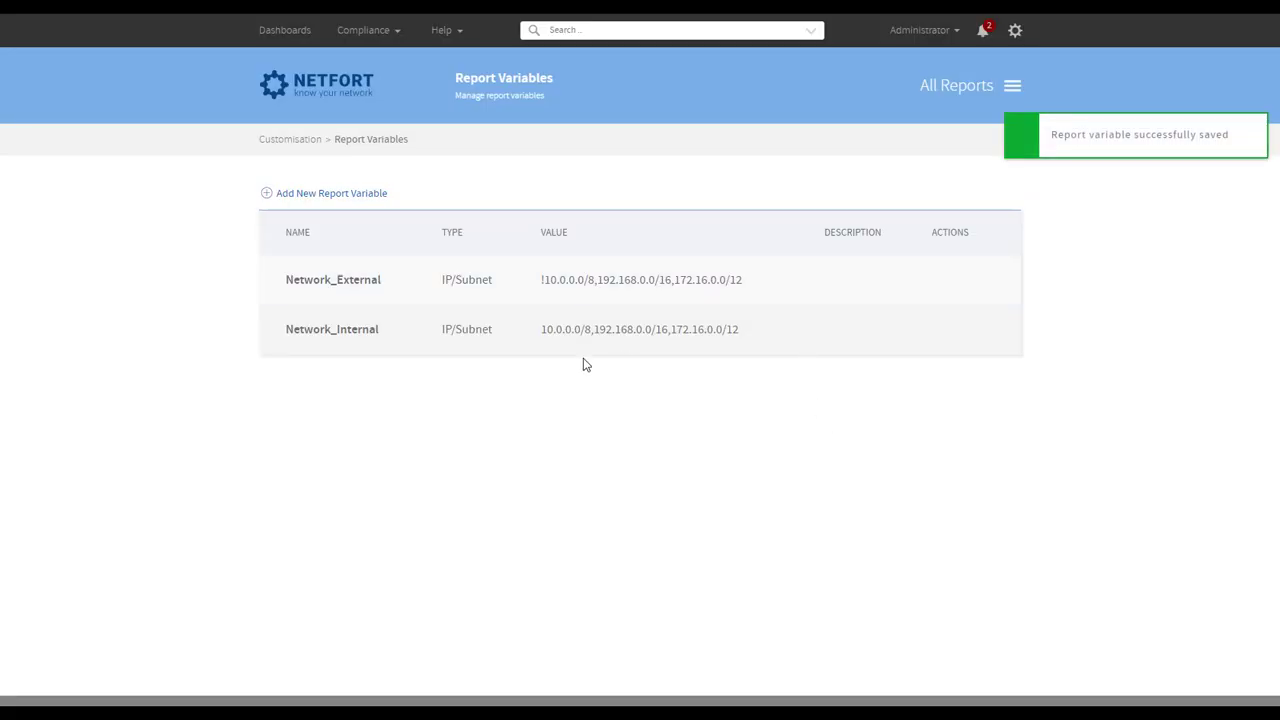
# Step: Run the Applications in Use report with source subnet $Network_External and destination subnet $Network_Internal
pyautogui.click(1010, 86)
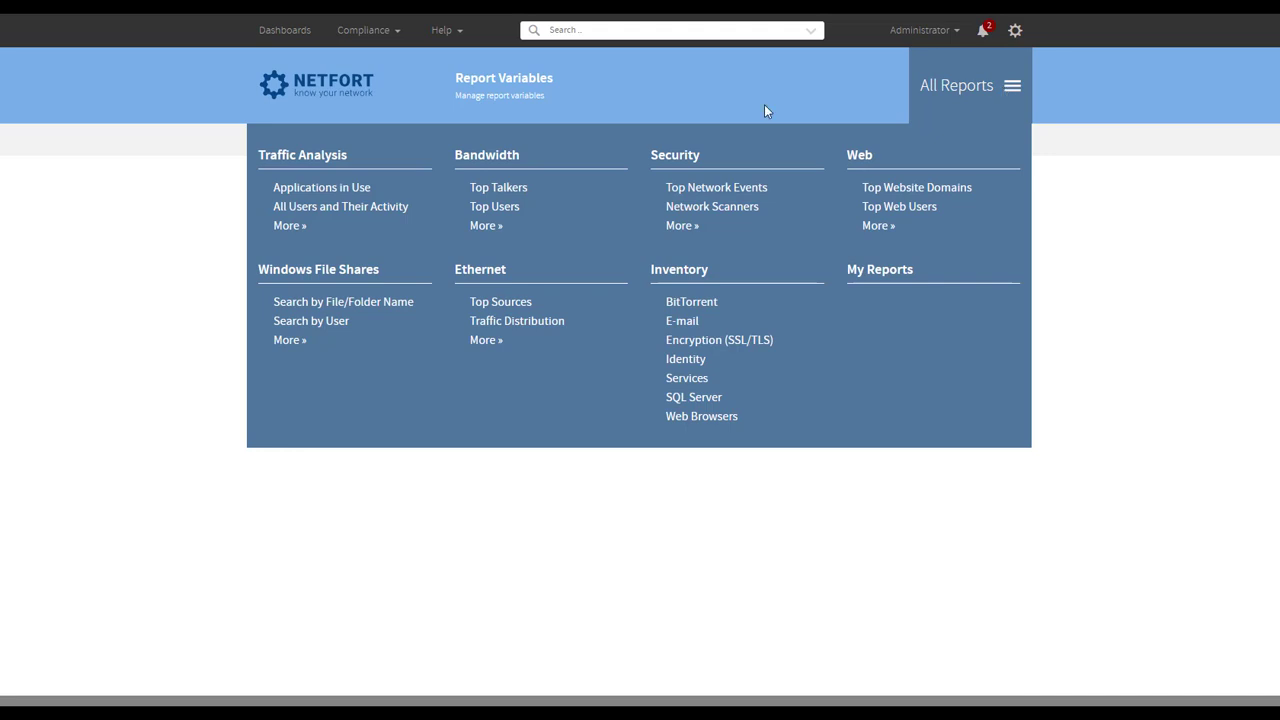
pyautogui.click(341, 190)
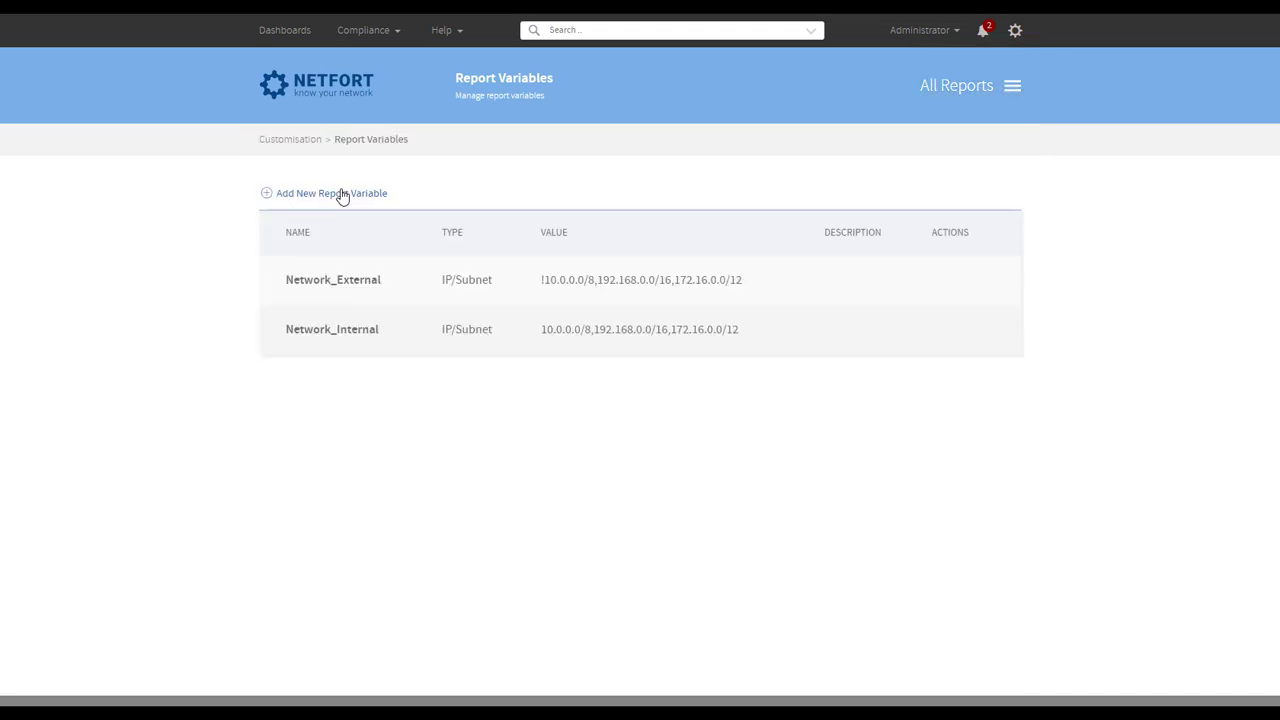
pyautogui.click(325, 340)
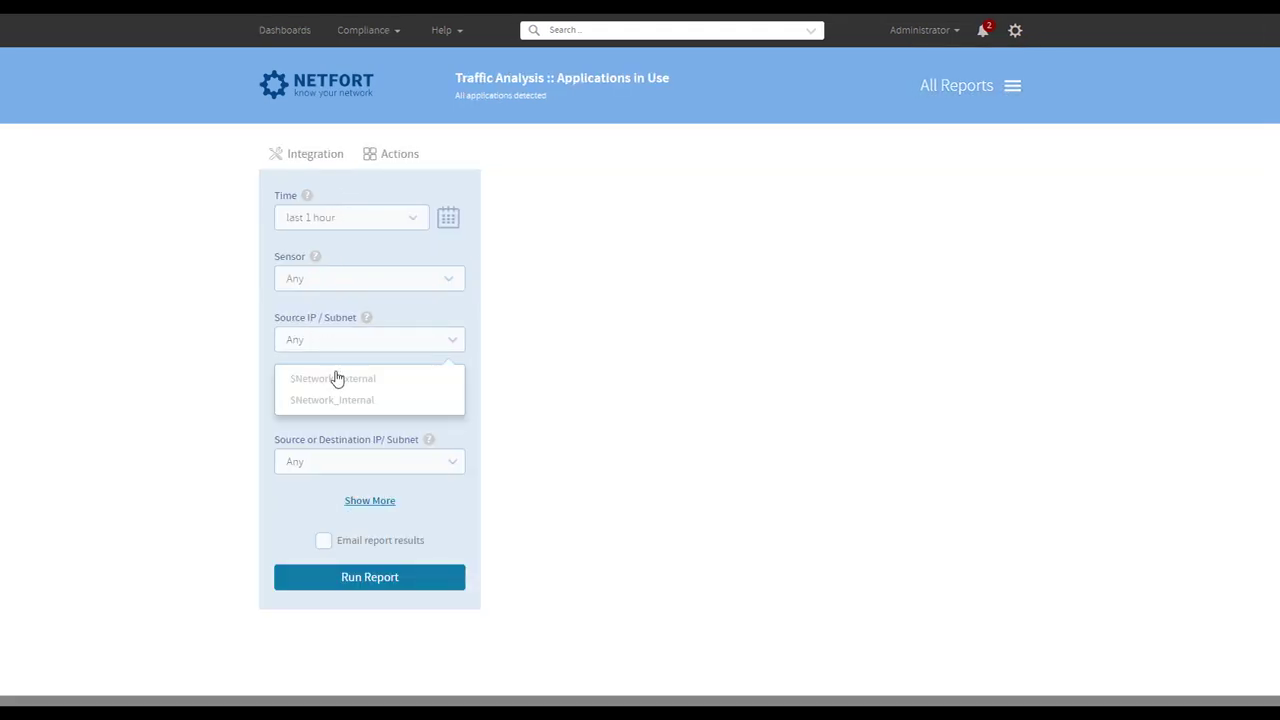
pyautogui.click(371, 384)
pyautogui.click(330, 400)
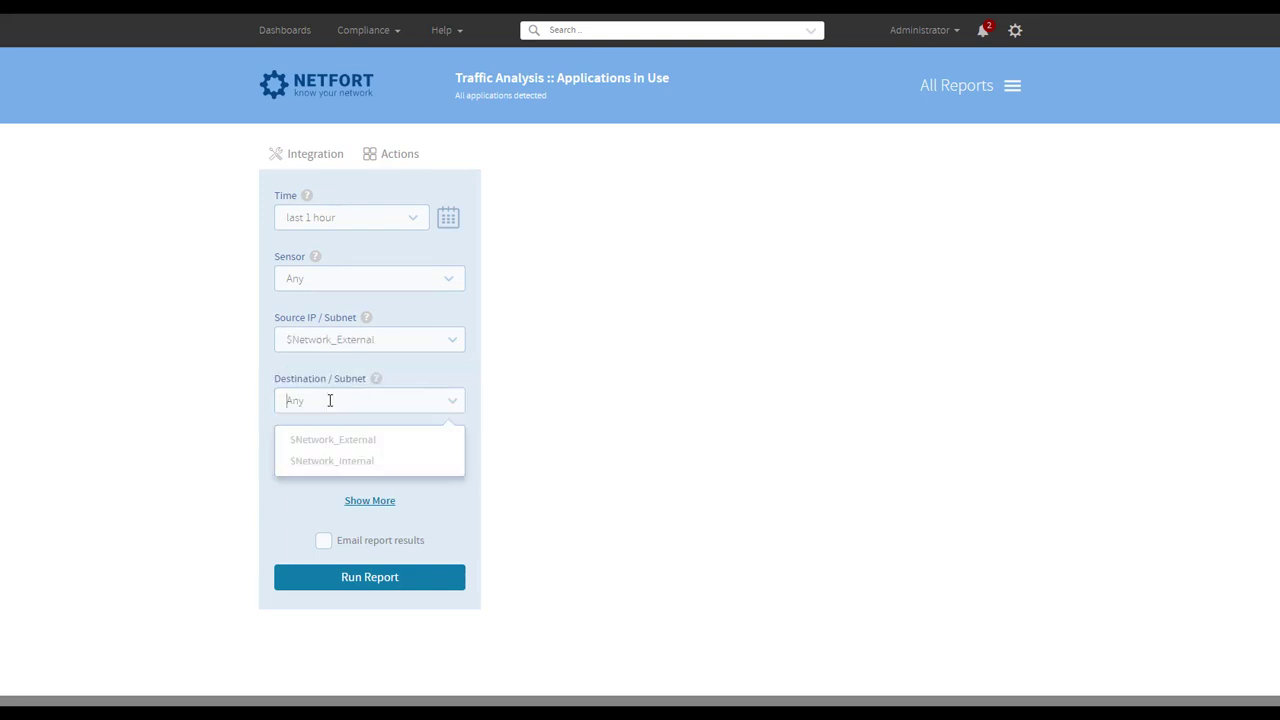
pyautogui.click(343, 461)
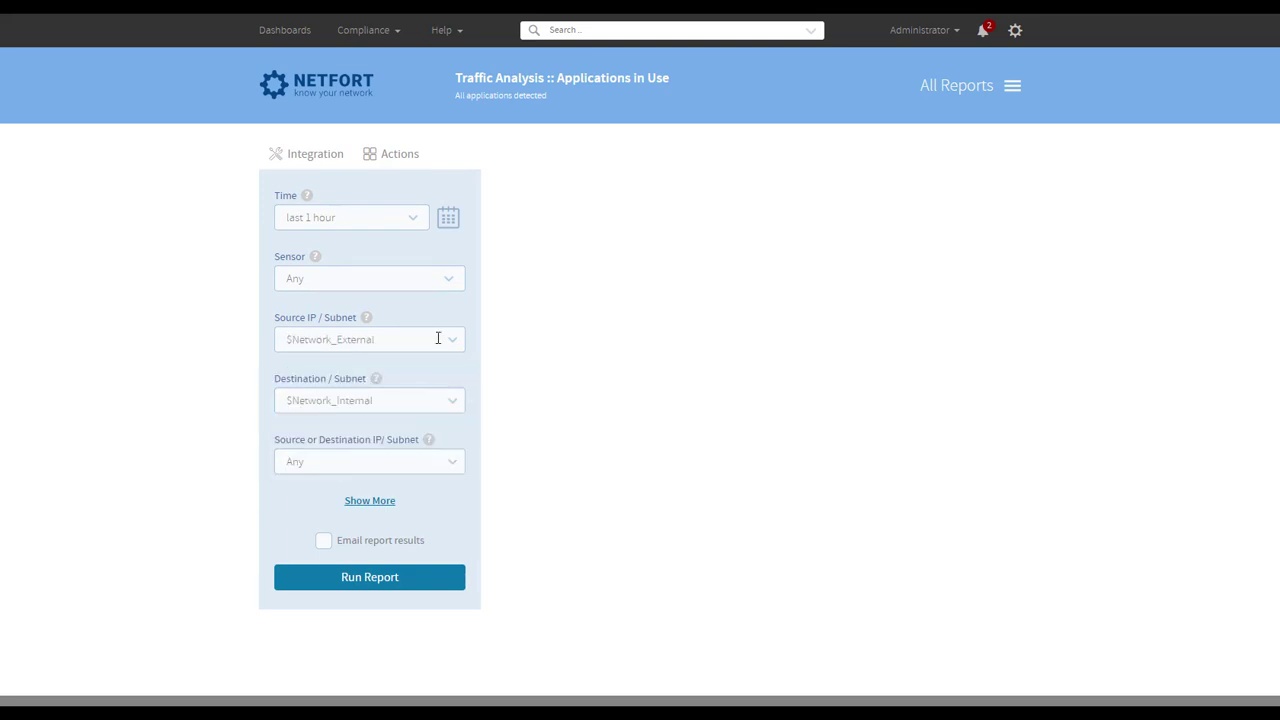
pyautogui.click(398, 582)
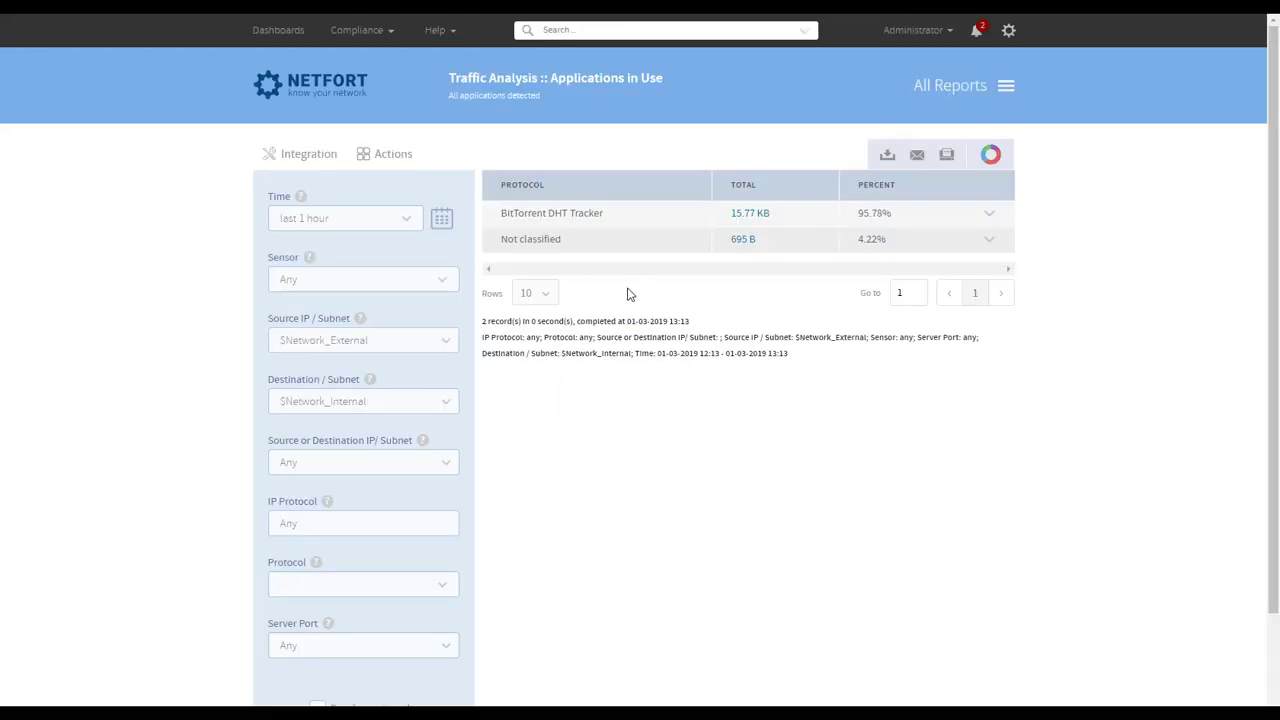
# Step: Review the report's pie chart and protocol totals, and return to the dashboard
pyautogui.scroll(-1, 570, 472)
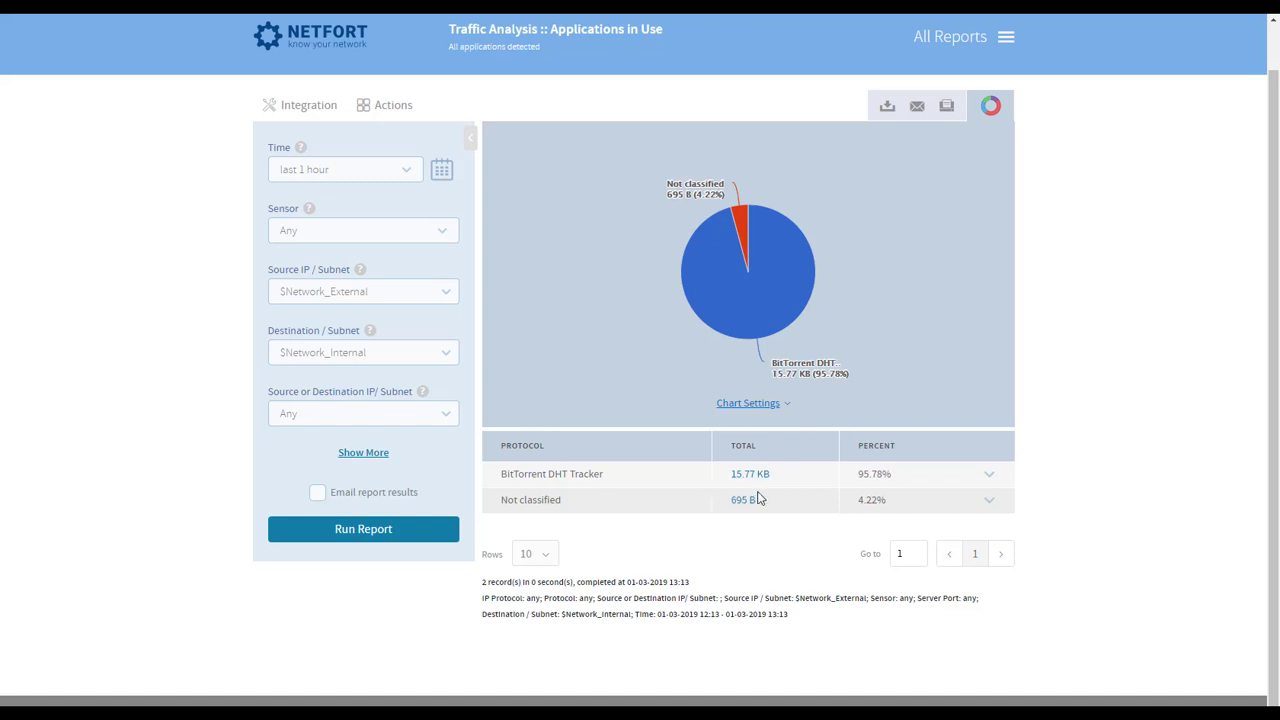
pyautogui.scroll(1, 583, 286)
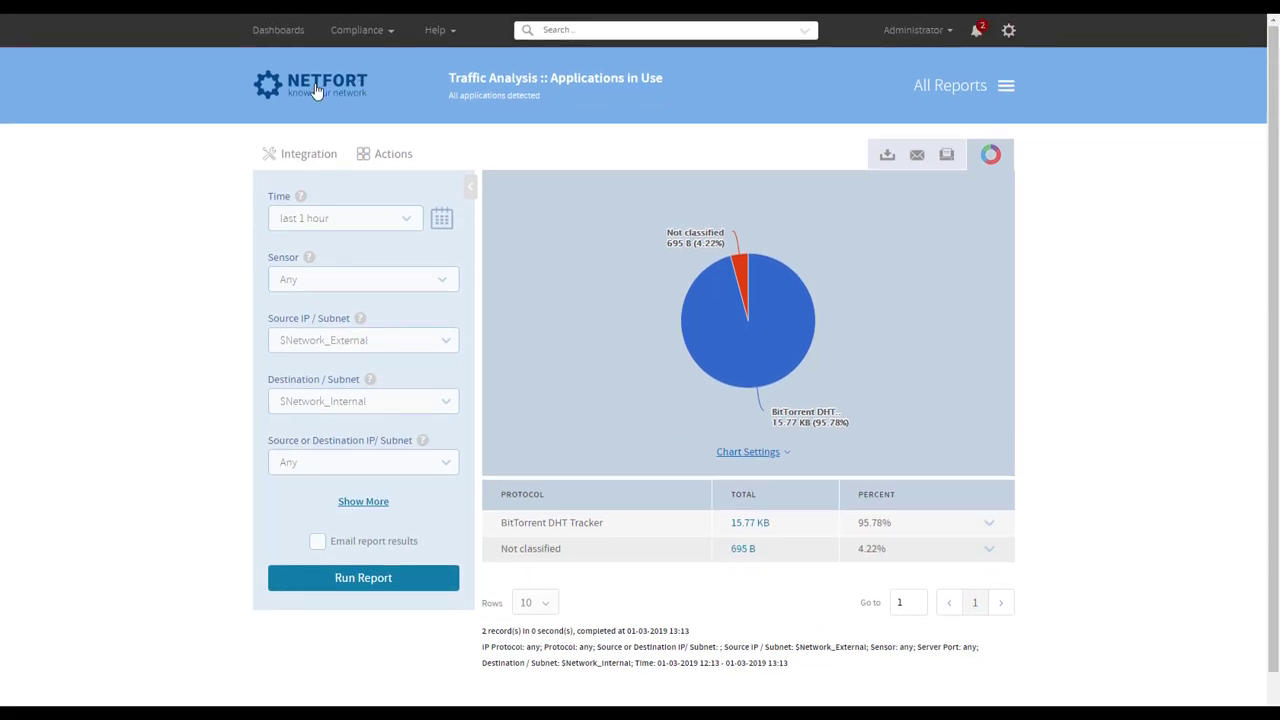
pyautogui.click(315, 90)
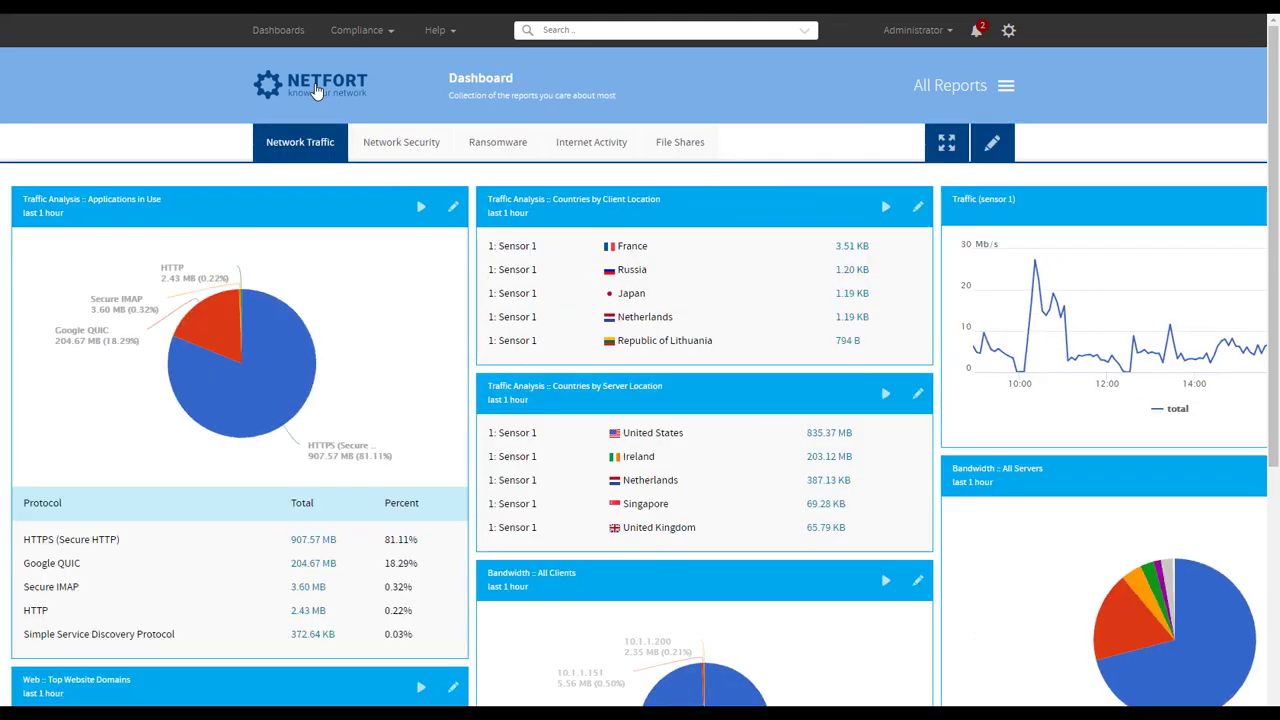